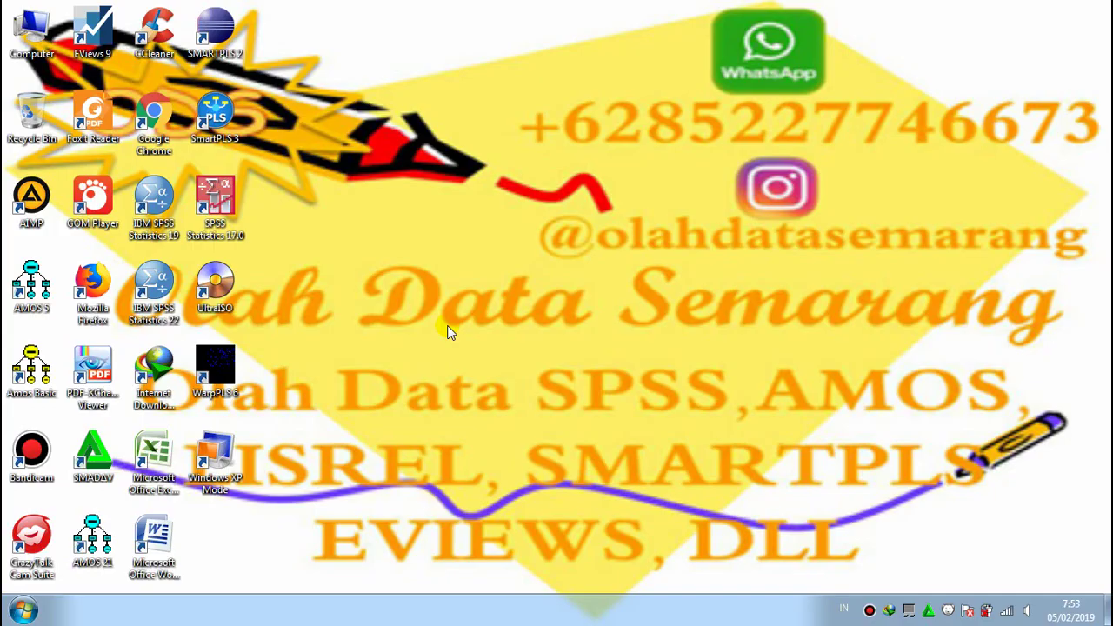
# Step: Open a maximized Windows Explorer window on drive Data User 2 (E:) and widen its Name column to show the full folder names
pyautogui.rightClick(24, 610)
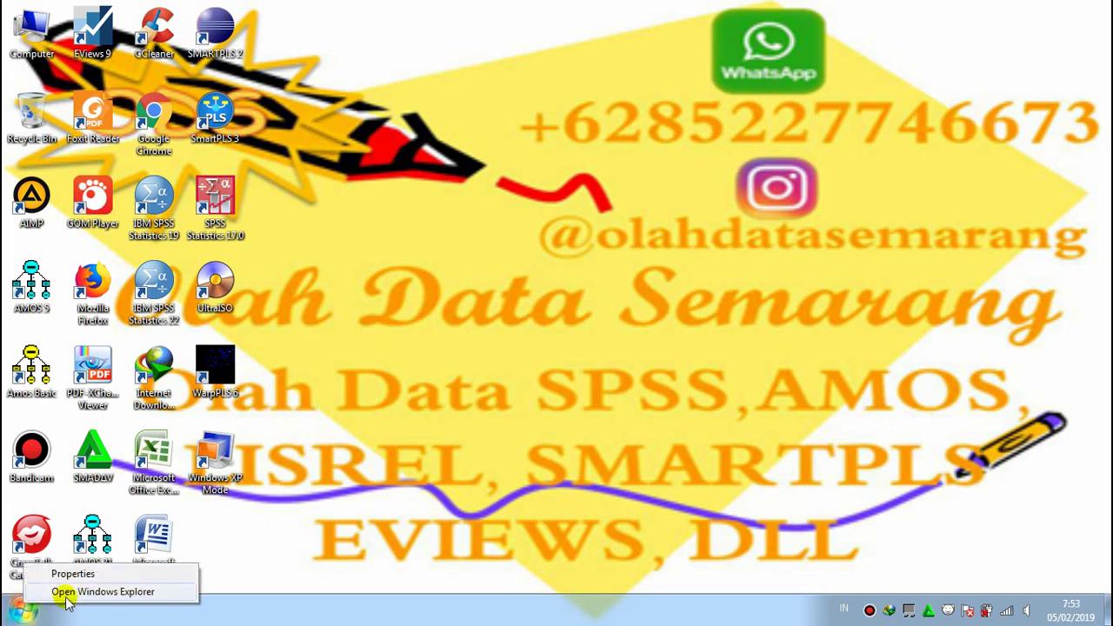
pyautogui.click(70, 592)
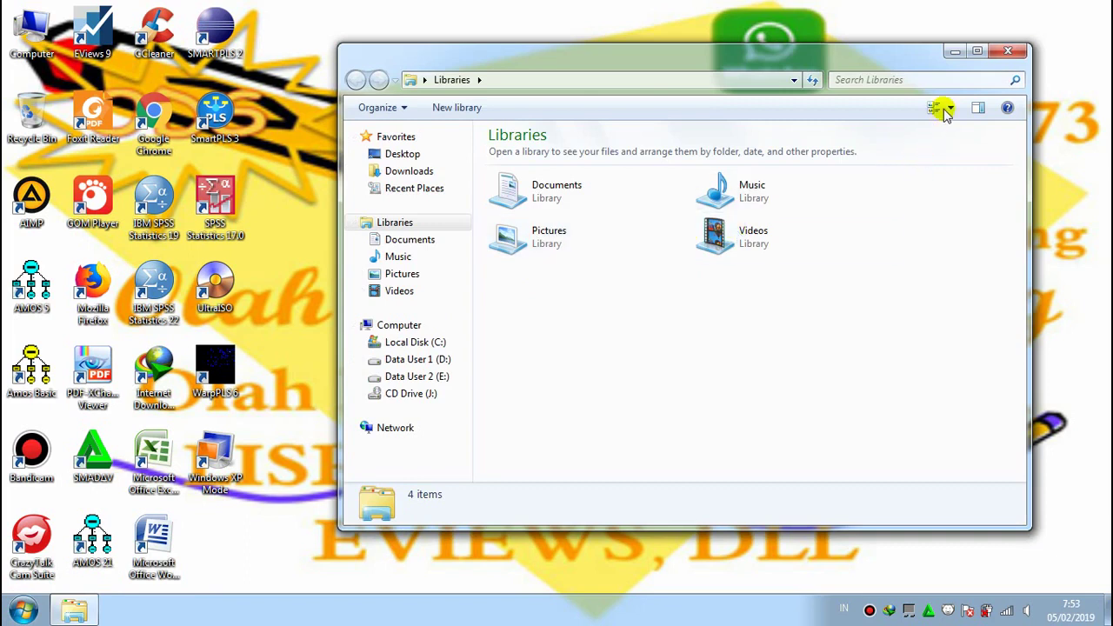
pyautogui.click(977, 54)
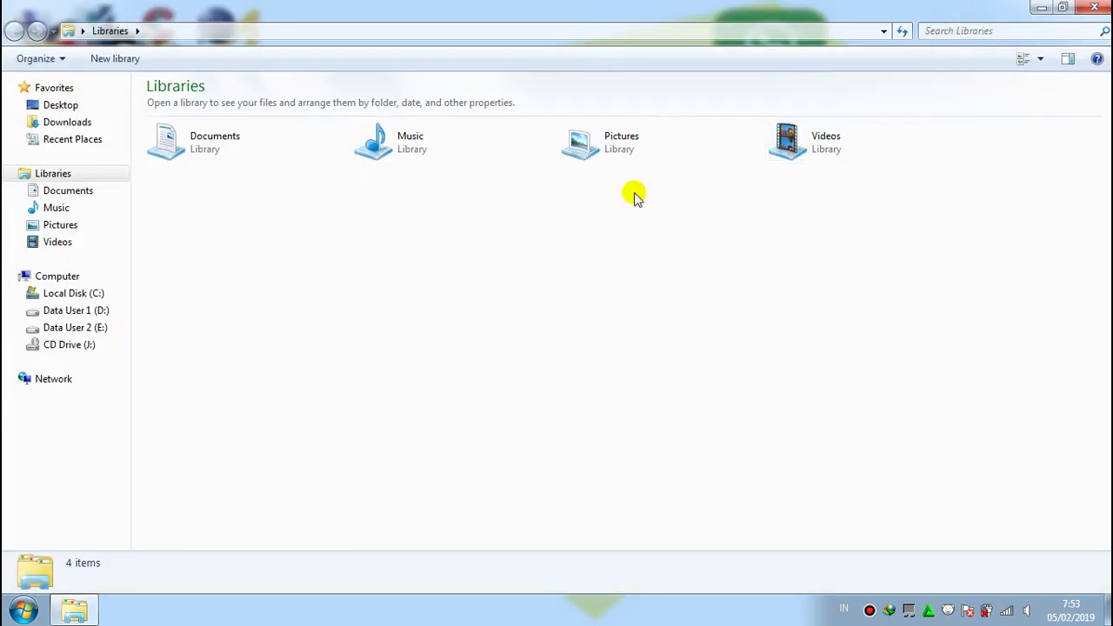
pyautogui.click(104, 329)
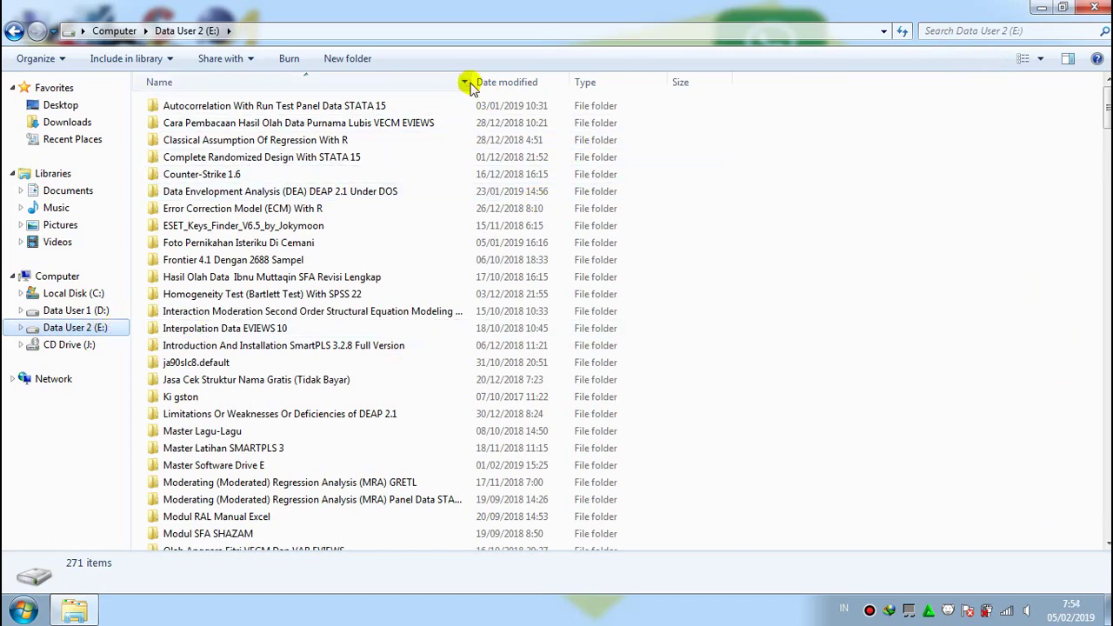
pyautogui.moveTo(470, 81); pyautogui.dragTo(609, 80)
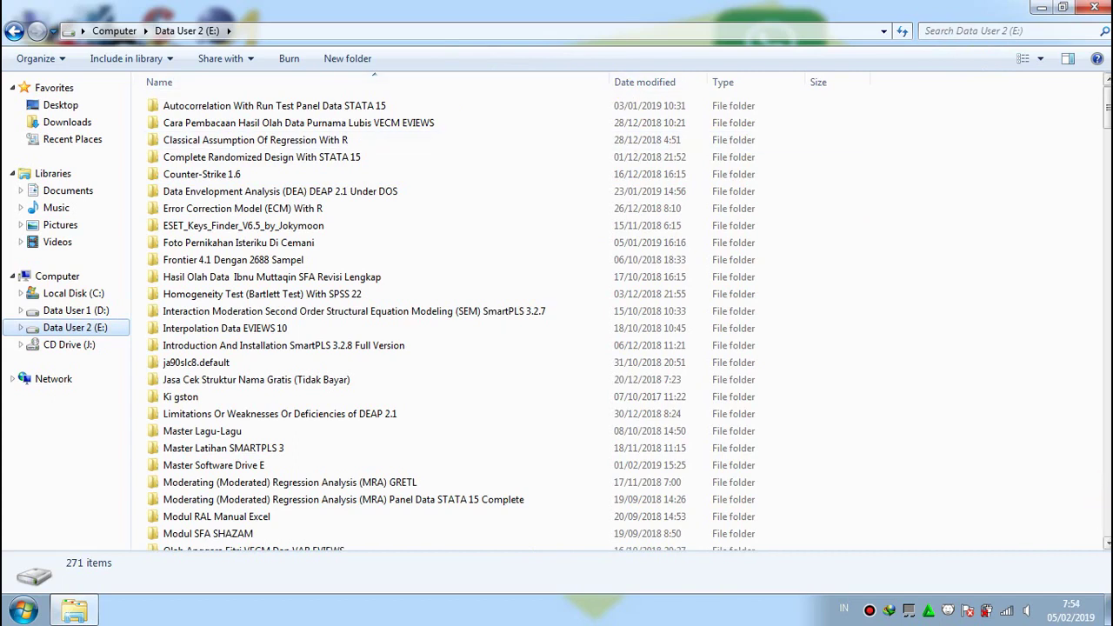
# Step: Find and open the folder "Two Stage Least Squares (2SLS) Panel Data STATA 15" on drive E
pyautogui.click(1106, 543)
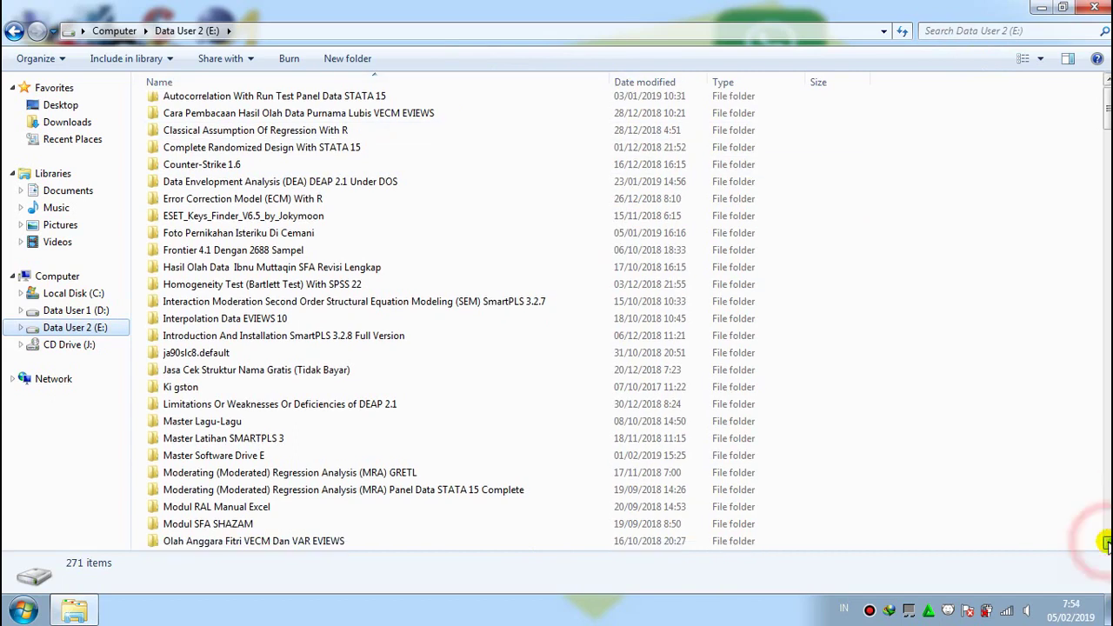
pyautogui.click(1105, 543)
pyautogui.click(1106, 543)
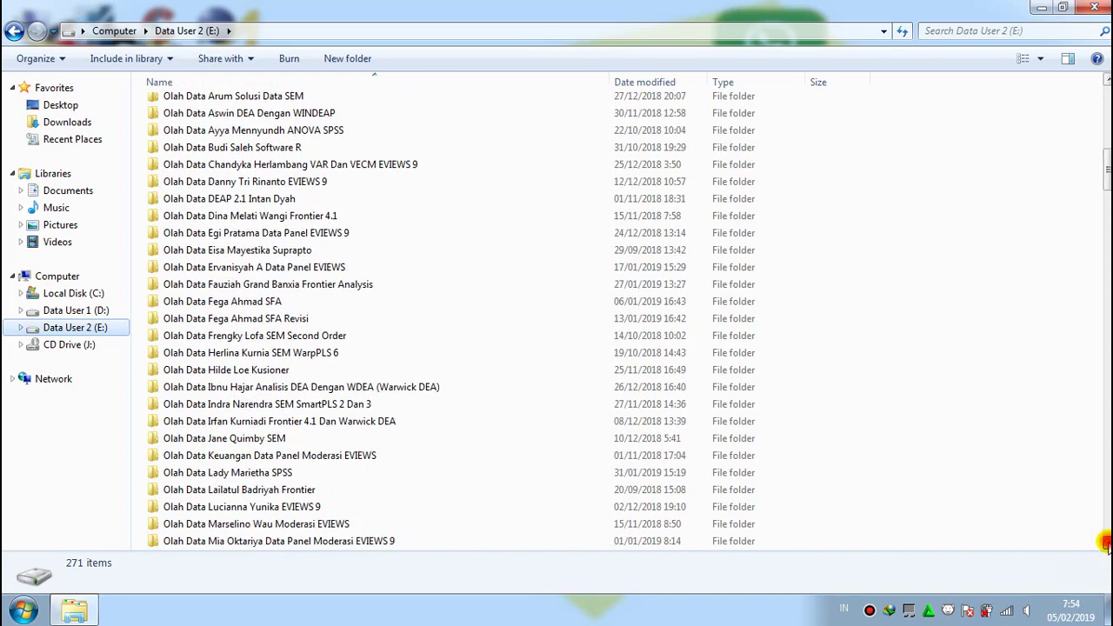
pyautogui.click(1105, 542)
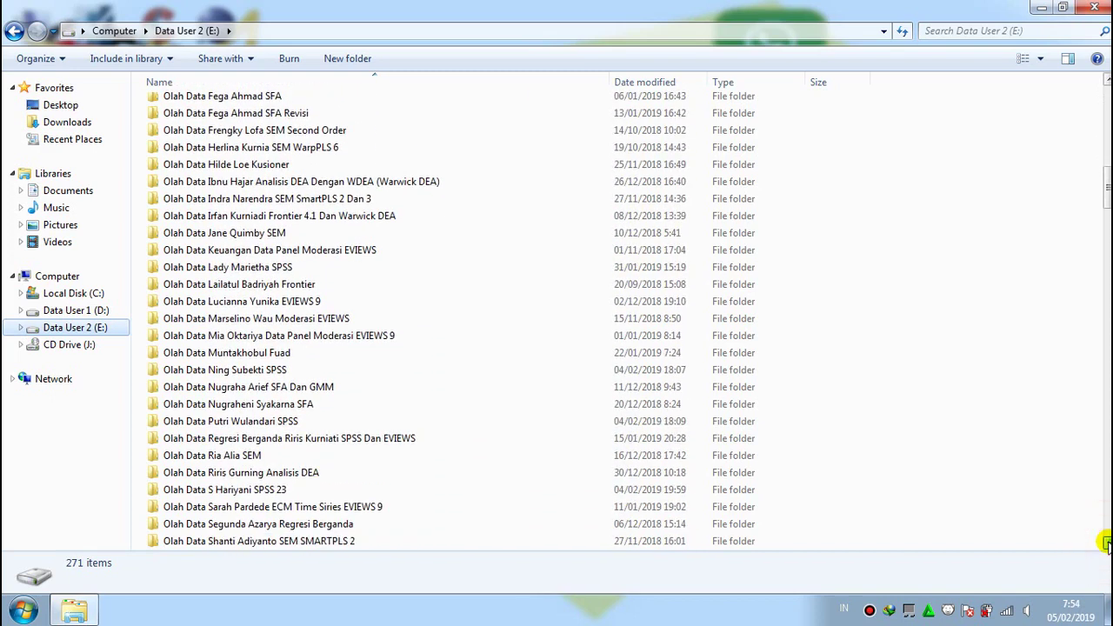
pyautogui.click(1106, 542)
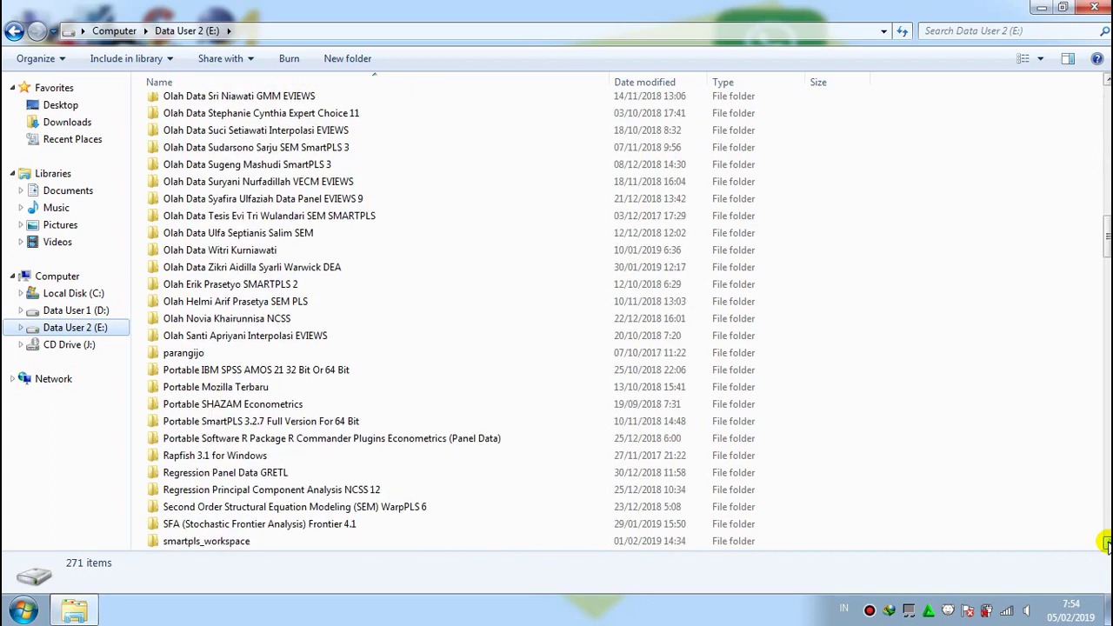
pyautogui.click(1106, 542)
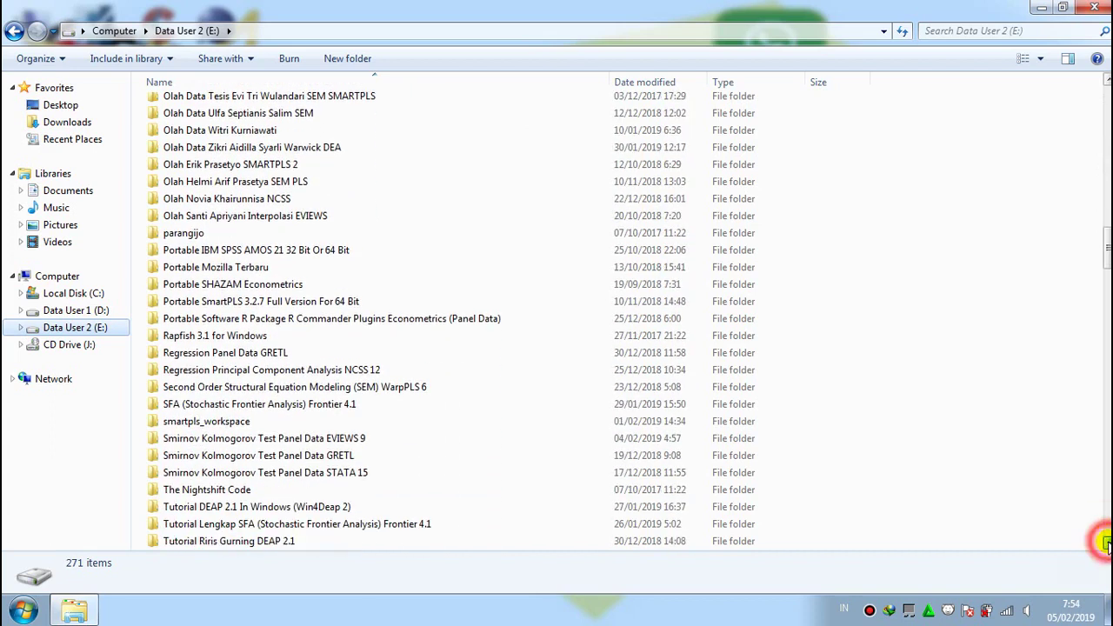
pyautogui.click(1106, 543)
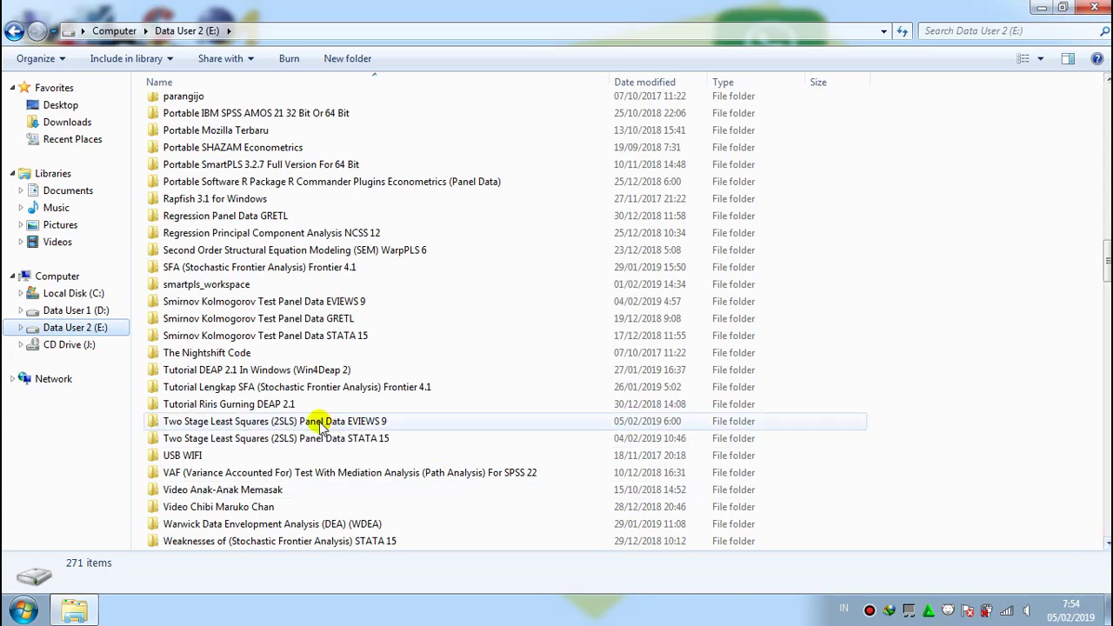
pyautogui.click(319, 438)
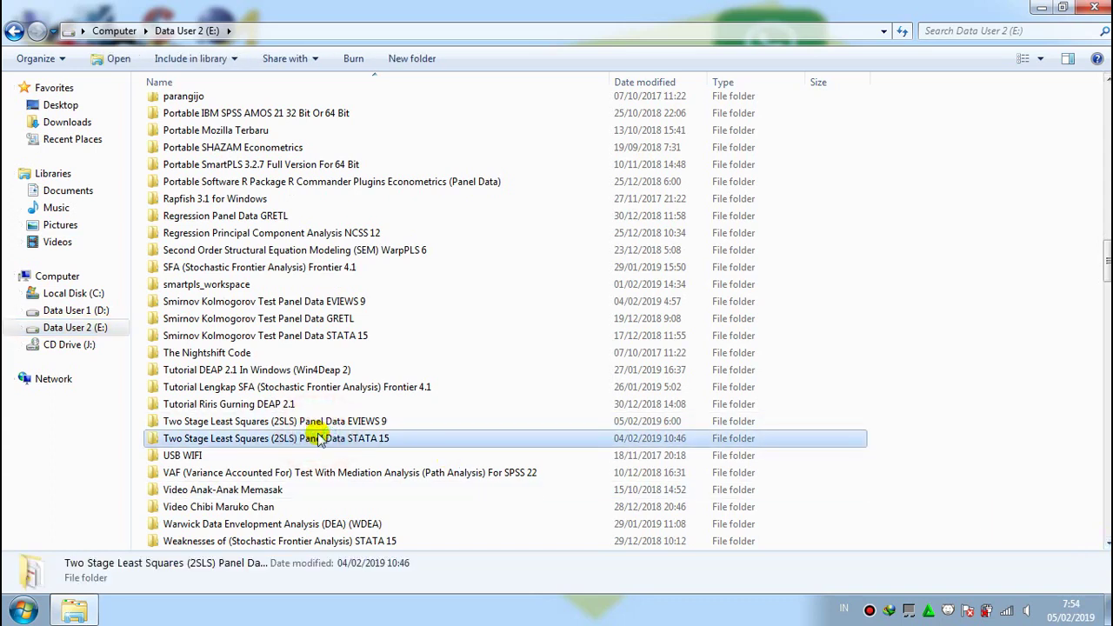
pyautogui.rightClick(319, 438)
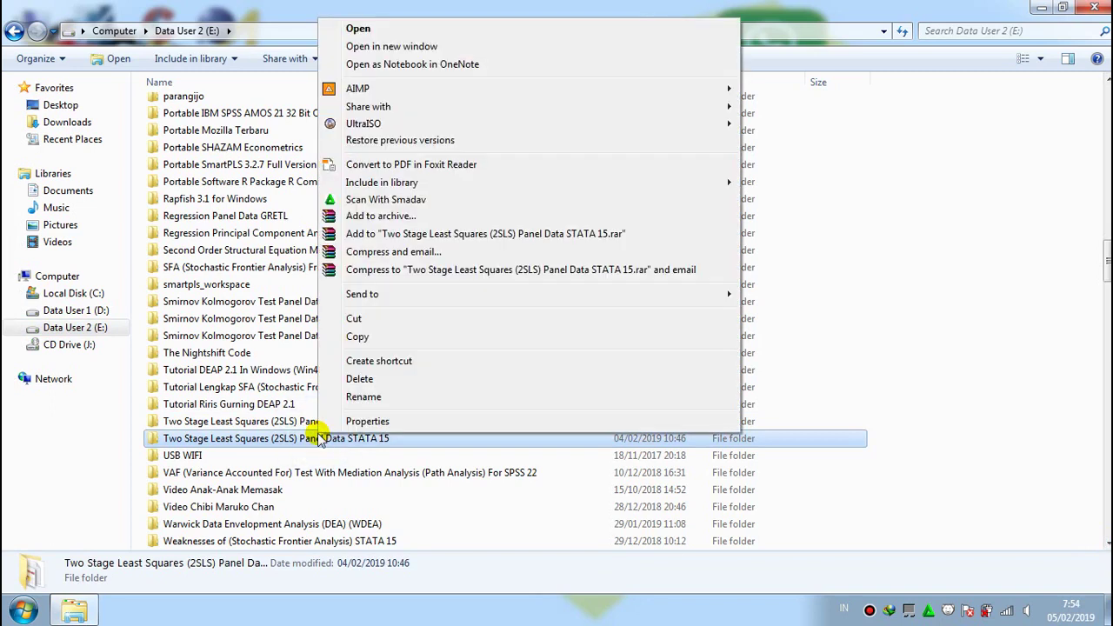
pyautogui.click(414, 31)
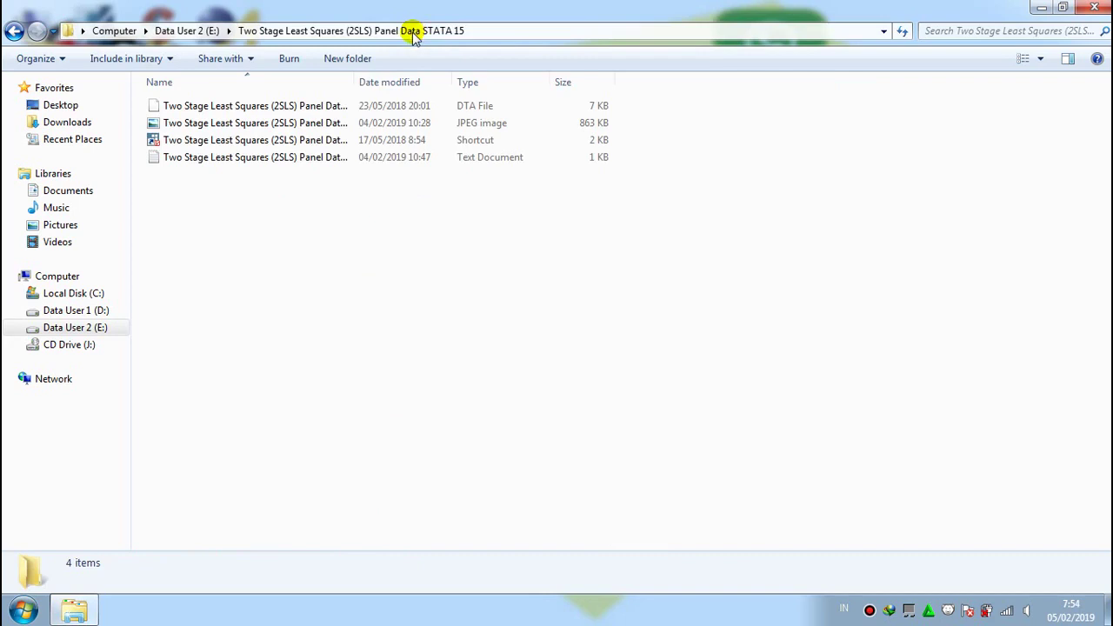
# Step: Widen the Name column and launch Stata from the folder's shortcut, allowing the file to run
pyautogui.moveTo(354, 80); pyautogui.dragTo(535, 85)
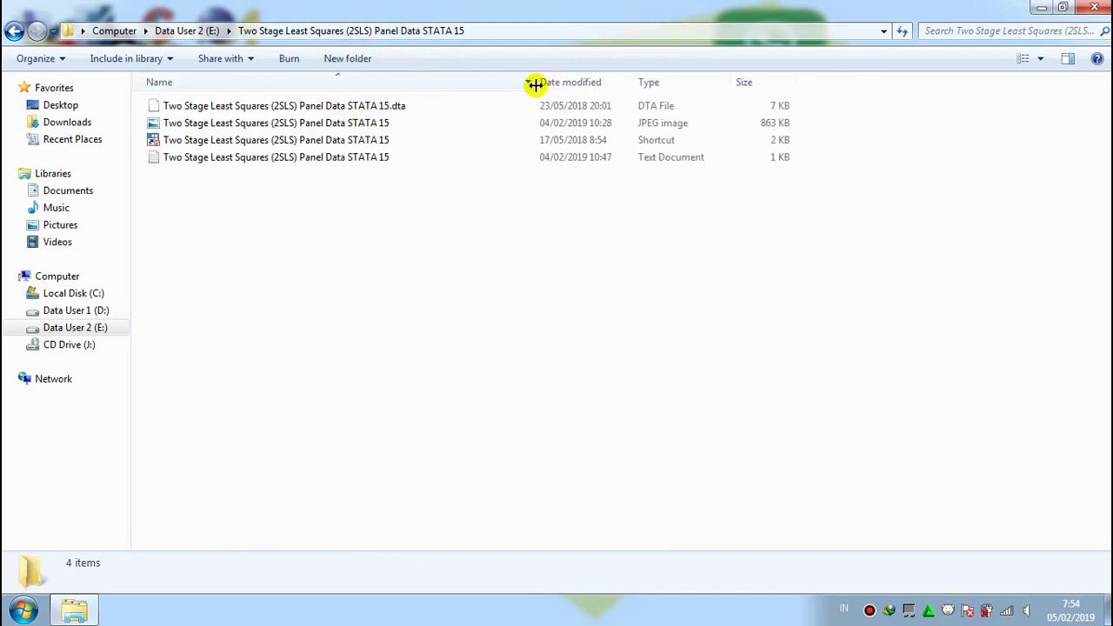
pyautogui.click(382, 148)
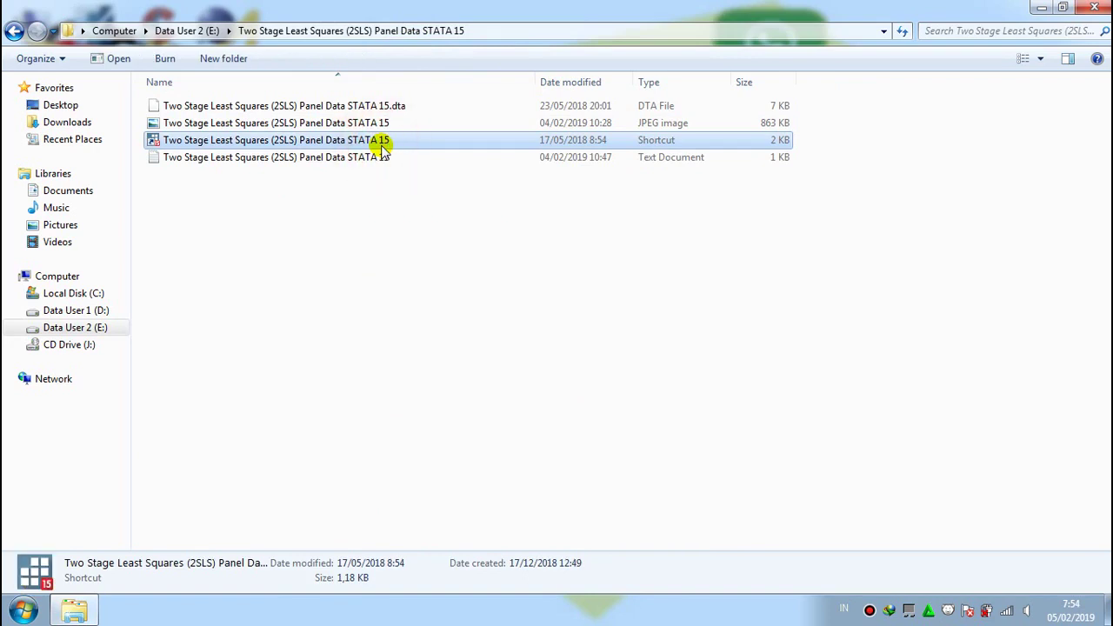
pyautogui.rightClick(383, 148)
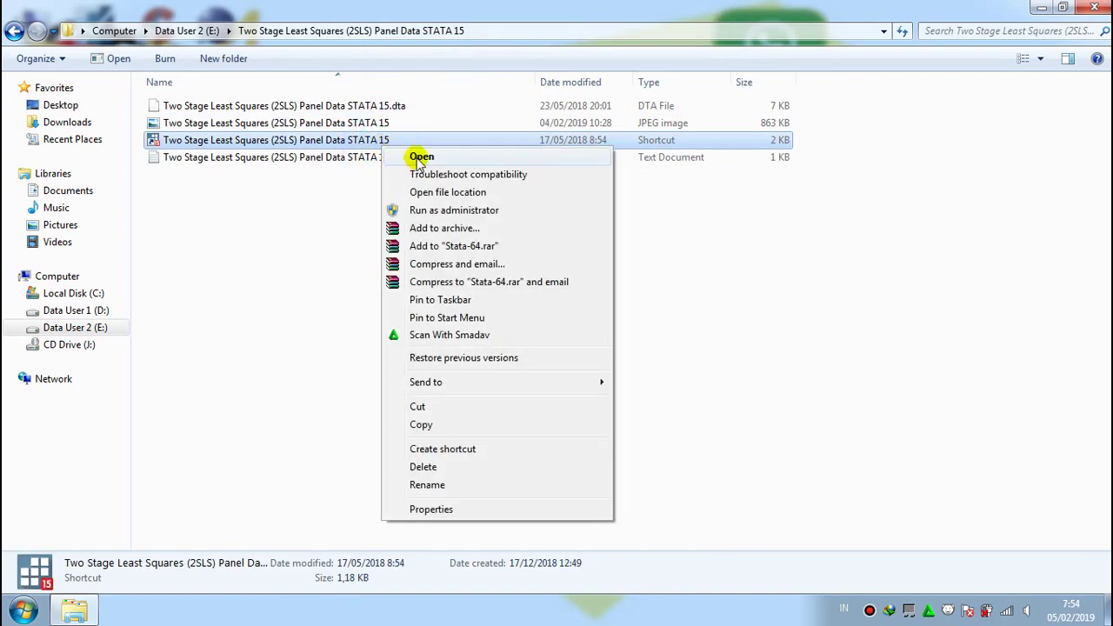
pyautogui.click(421, 158)
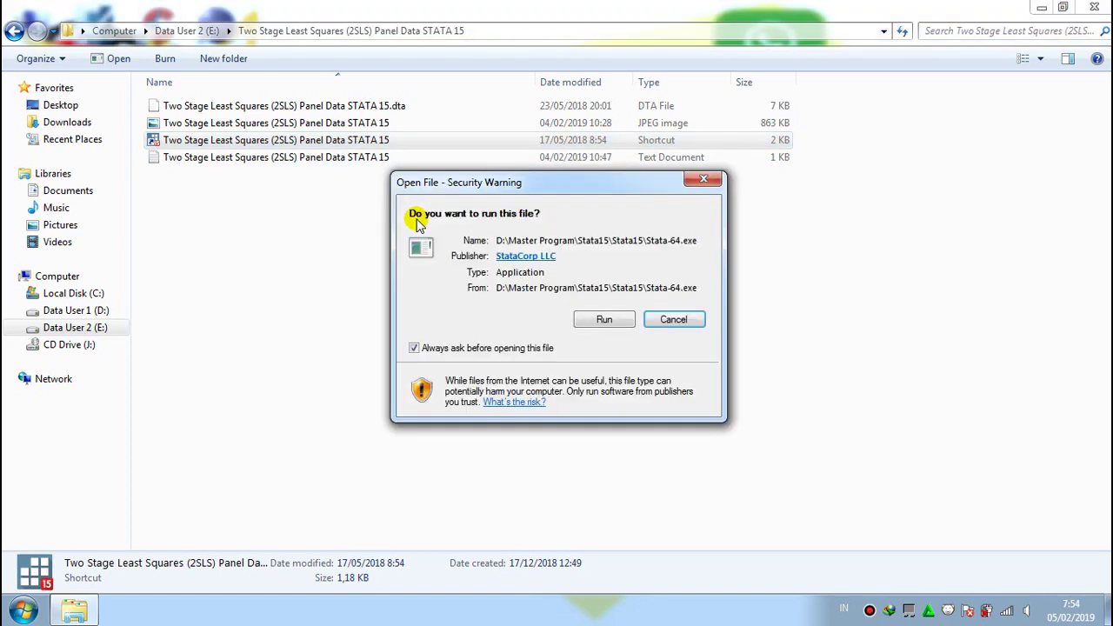
pyautogui.click(609, 319)
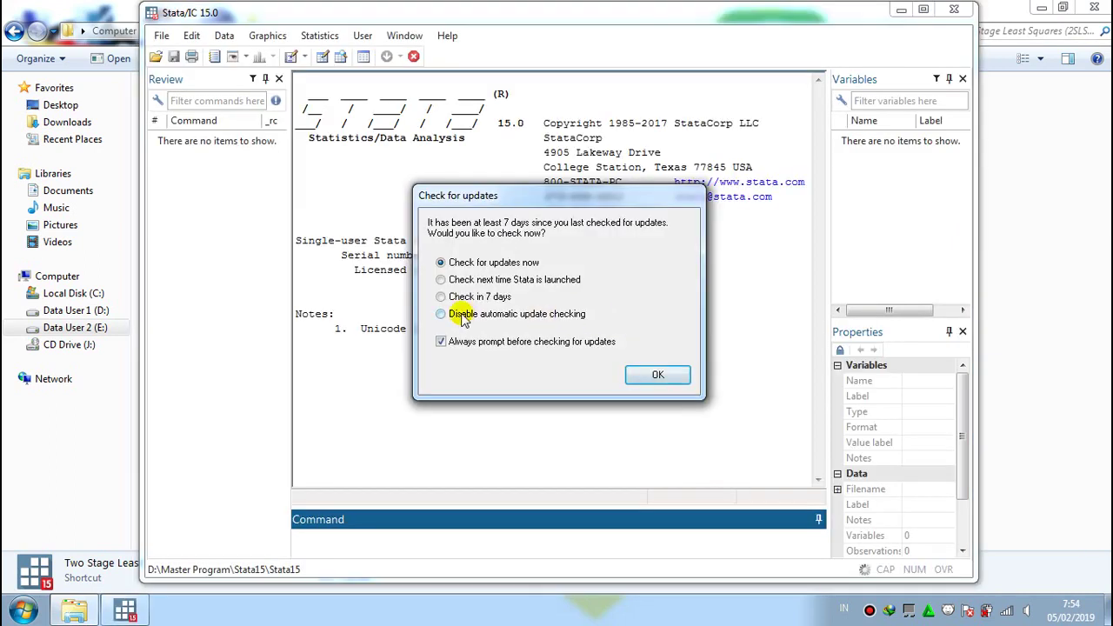
# Step: Disable Stata's automatic update checking and maximize its main window
pyautogui.click(442, 314)
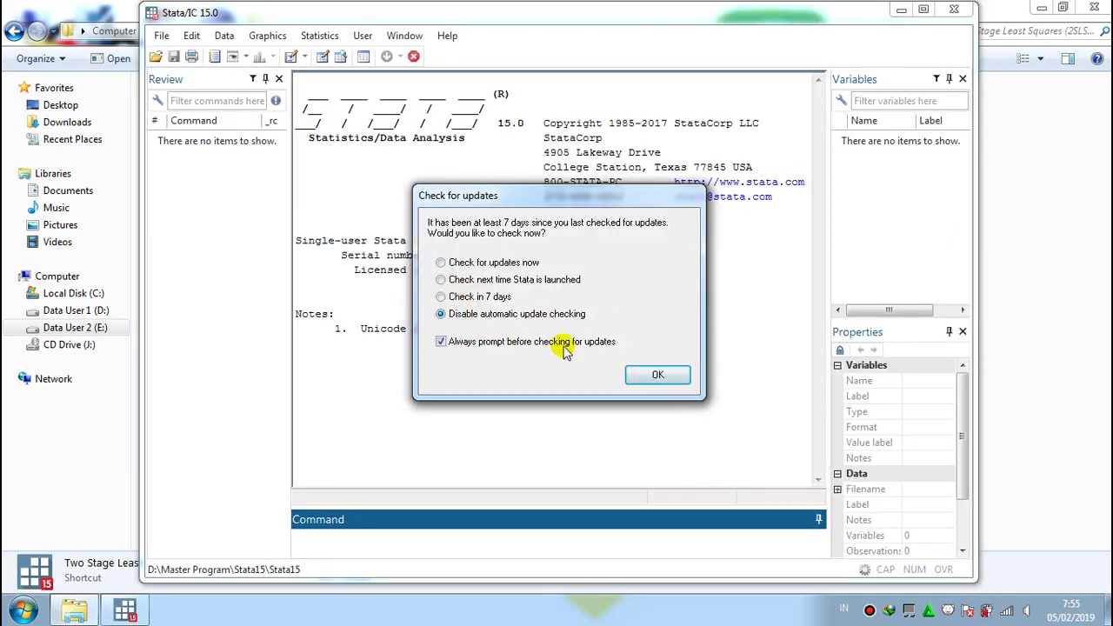
pyautogui.click(656, 375)
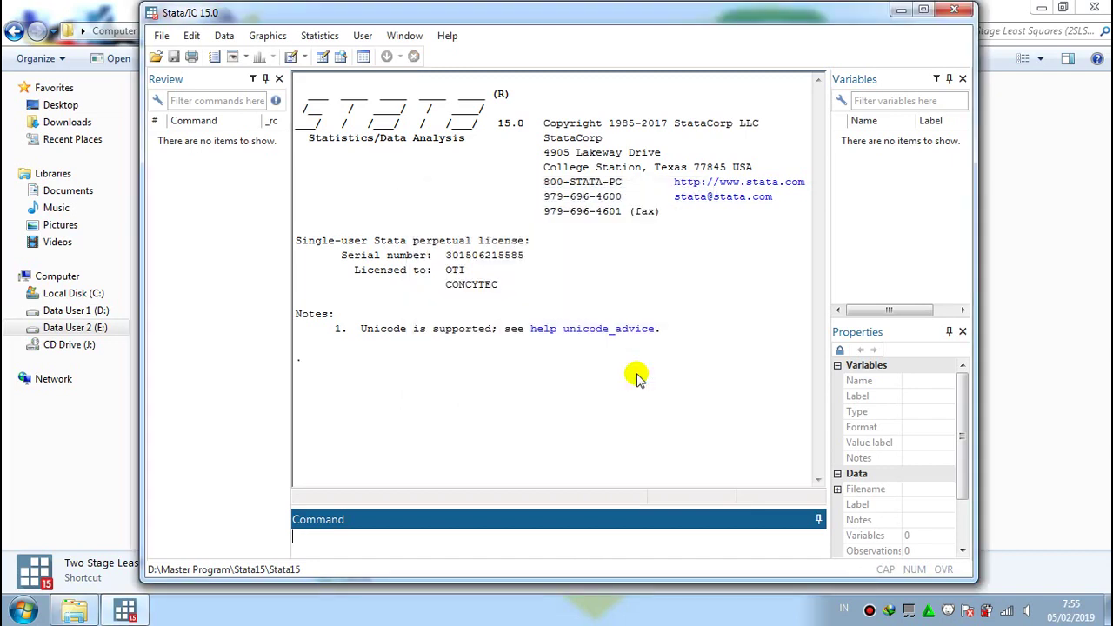
pyautogui.click(923, 11)
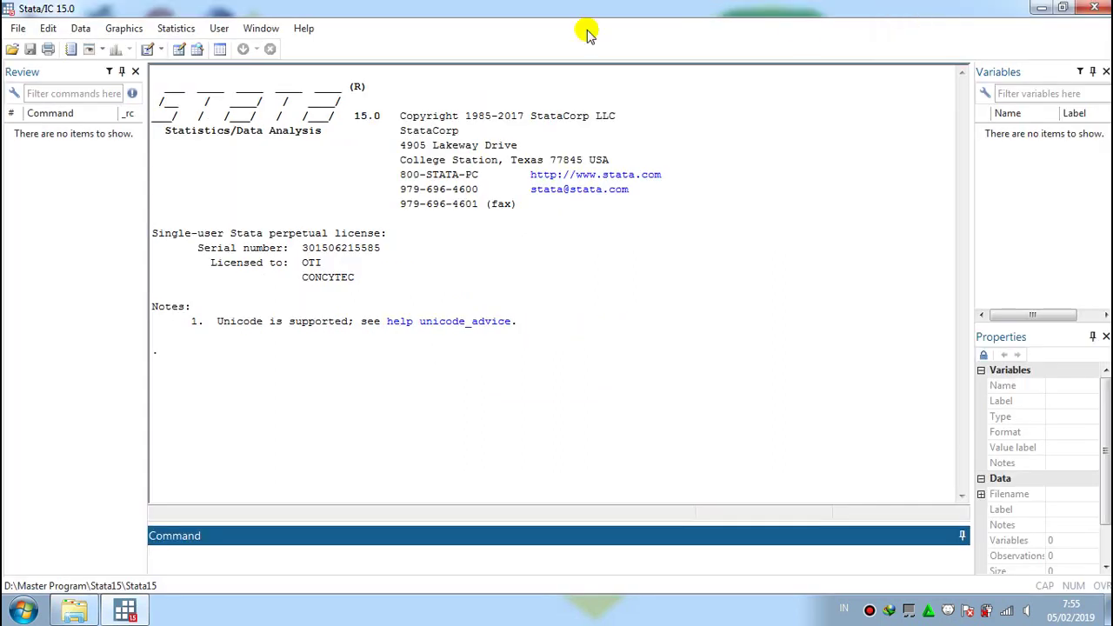
# Step: Start opening a dataset, browse to drive Data User 2 (E:) and widen the file list's Name column
pyautogui.click(19, 28)
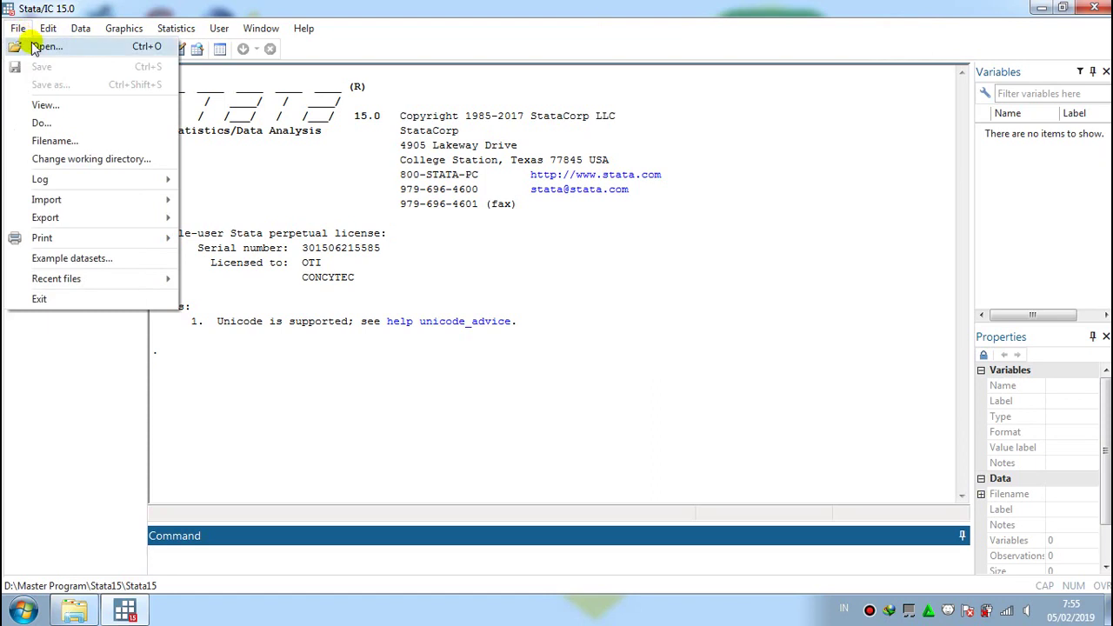
pyautogui.click(35, 46)
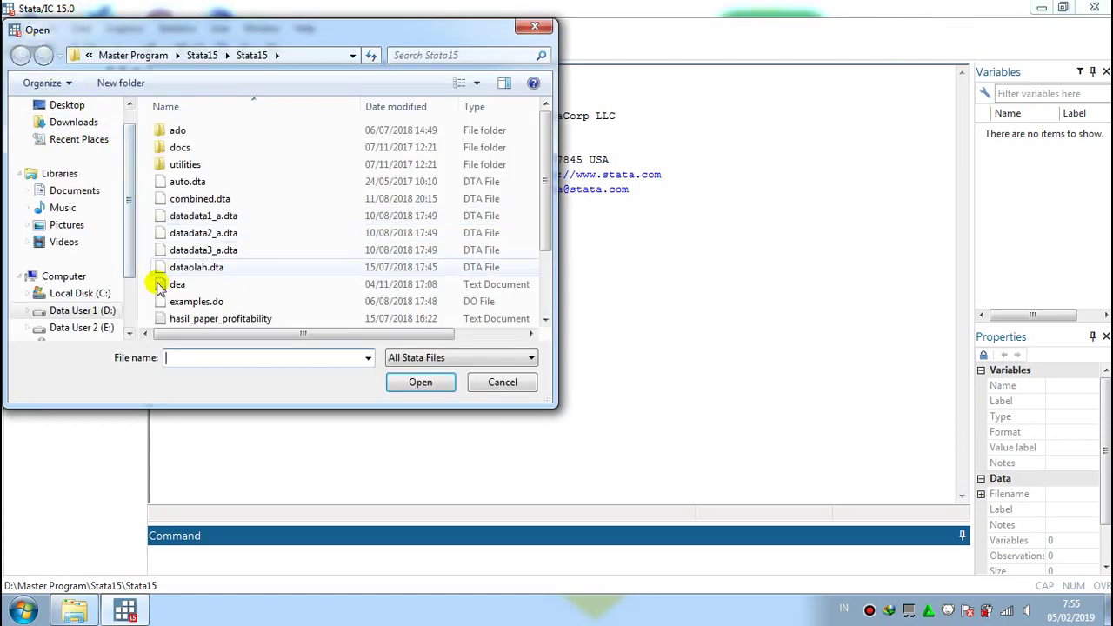
pyautogui.click(128, 334)
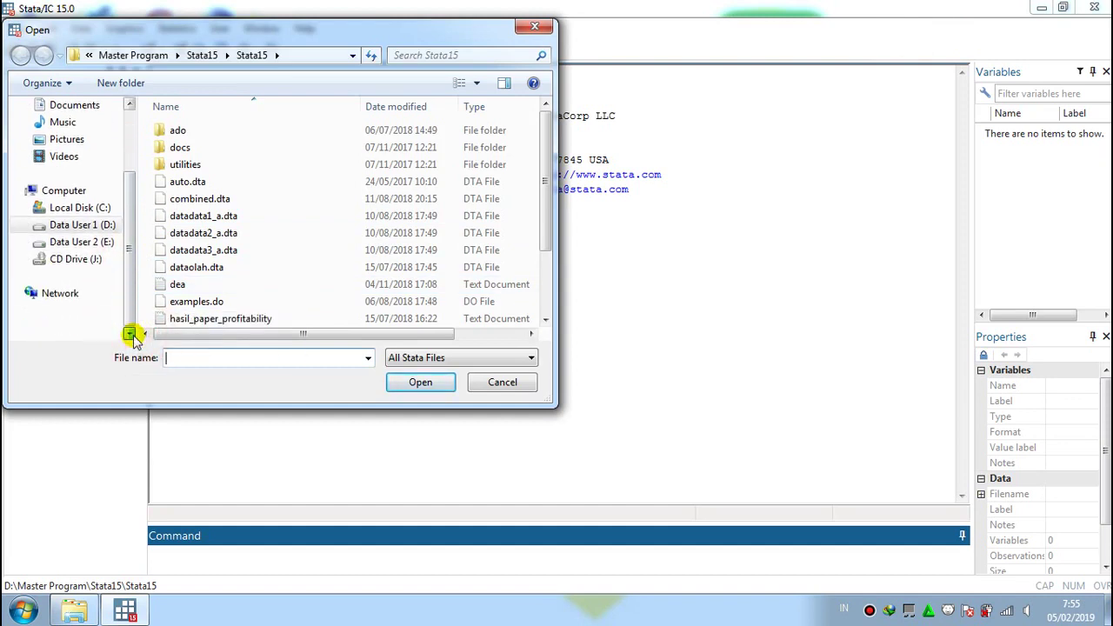
pyautogui.click(95, 245)
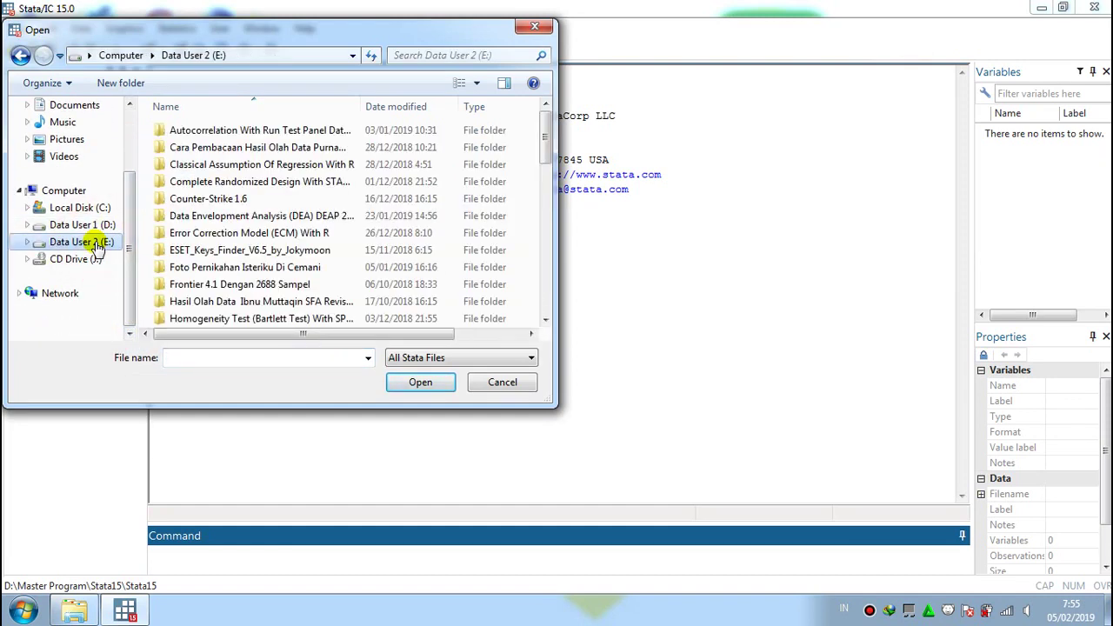
pyautogui.moveTo(360, 102); pyautogui.dragTo(506, 104)
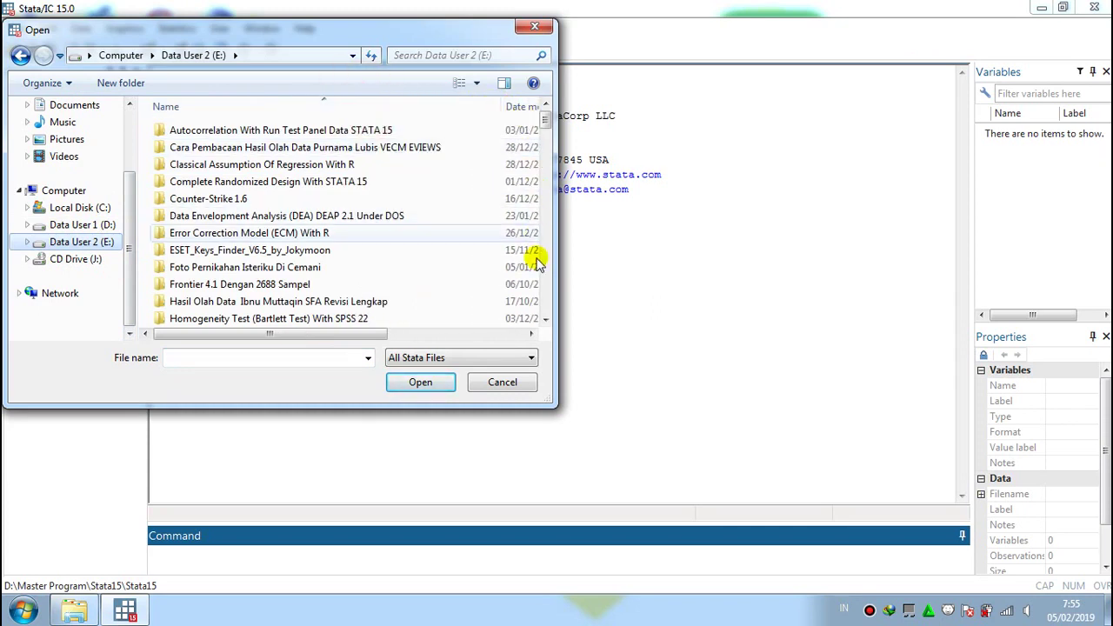
# Step: Locate the folder "Two Stage Least Squares (2SLS) Panel Data STATA 15" in the file list and open it
pyautogui.click(545, 320)
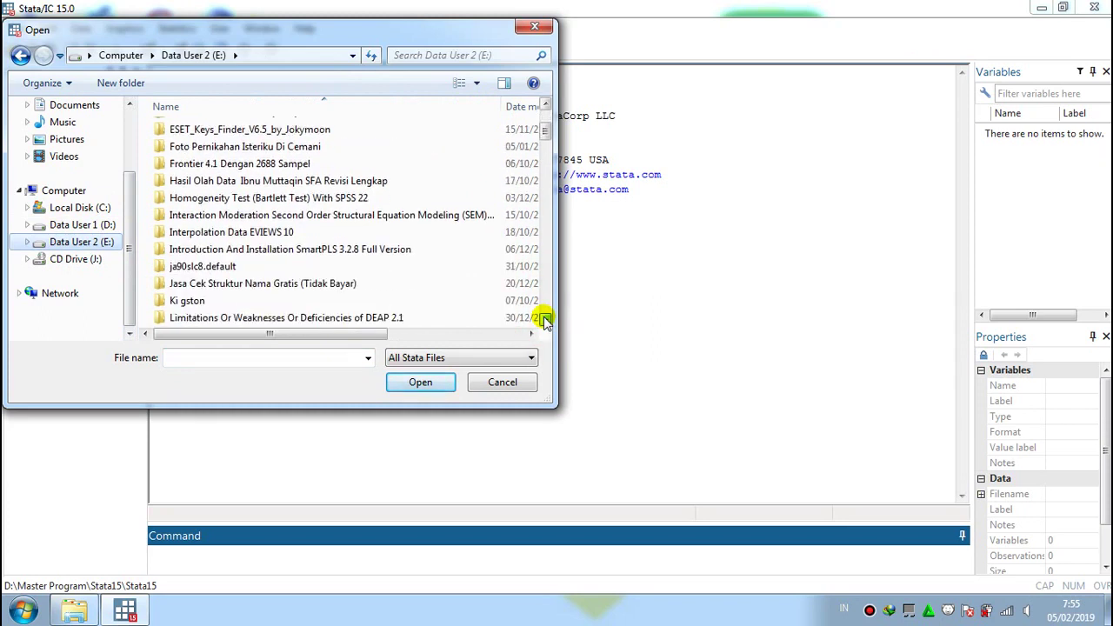
pyautogui.click(545, 320)
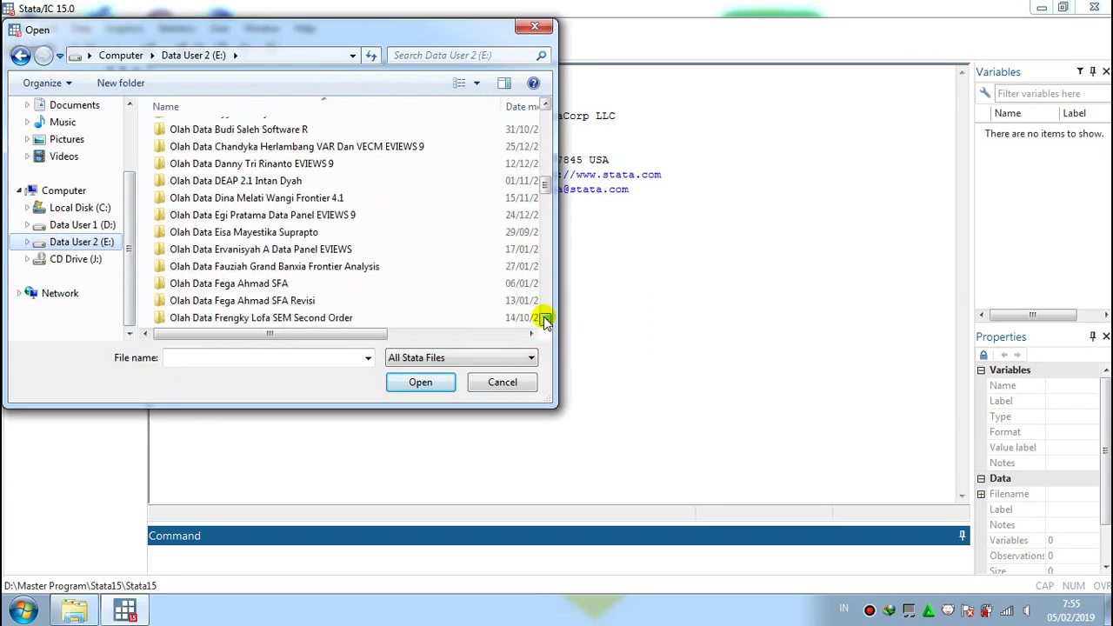
pyautogui.click(545, 320)
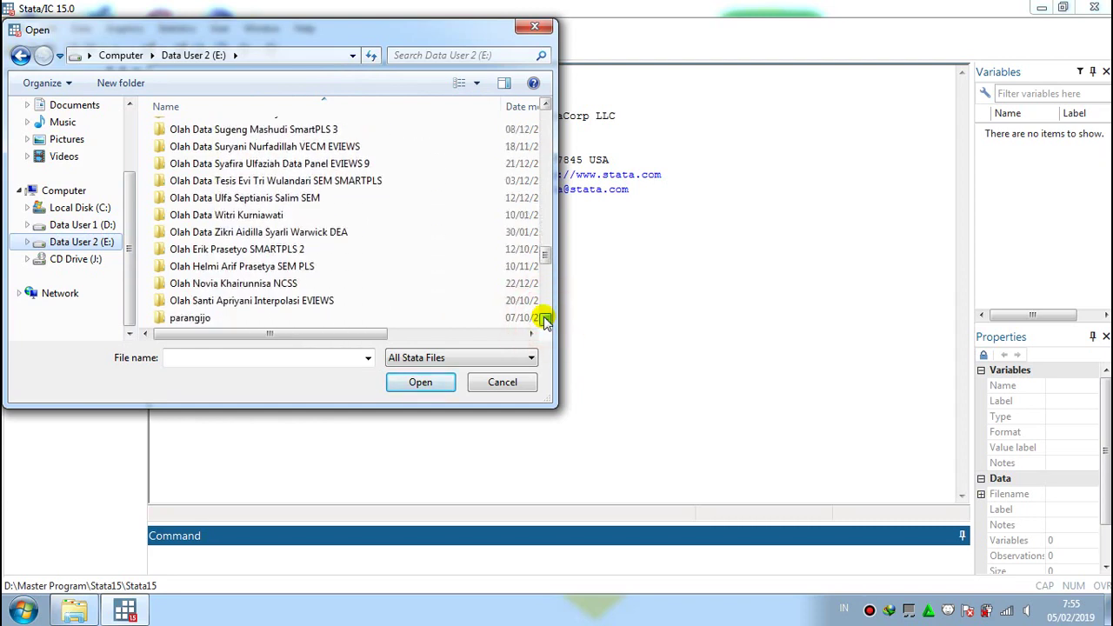
pyautogui.click(545, 320)
pyautogui.click(545, 320)
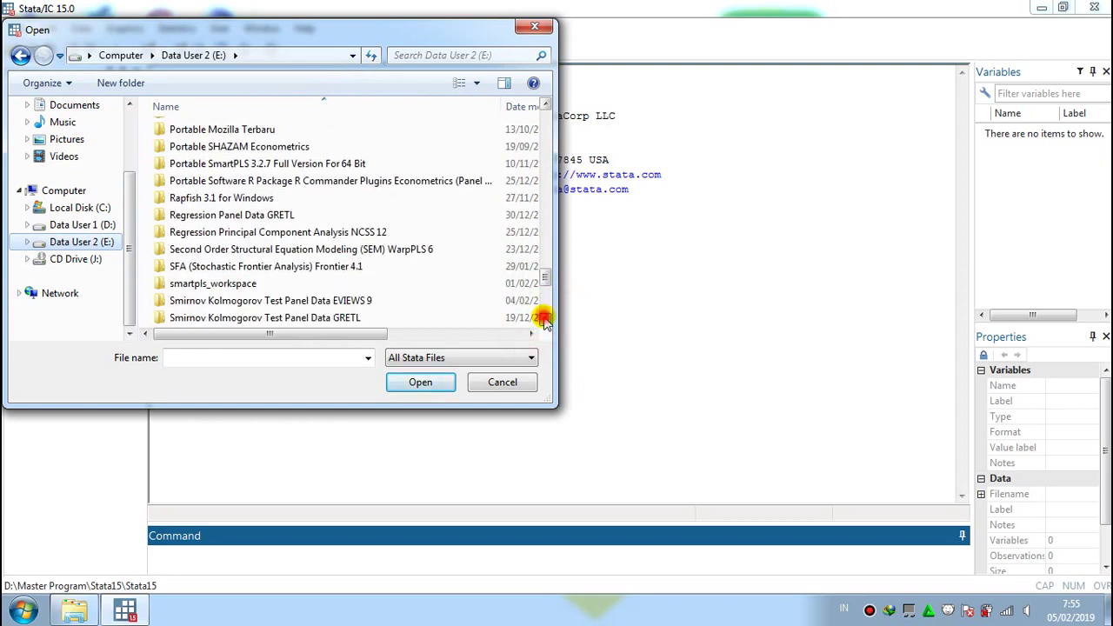
pyautogui.click(545, 320)
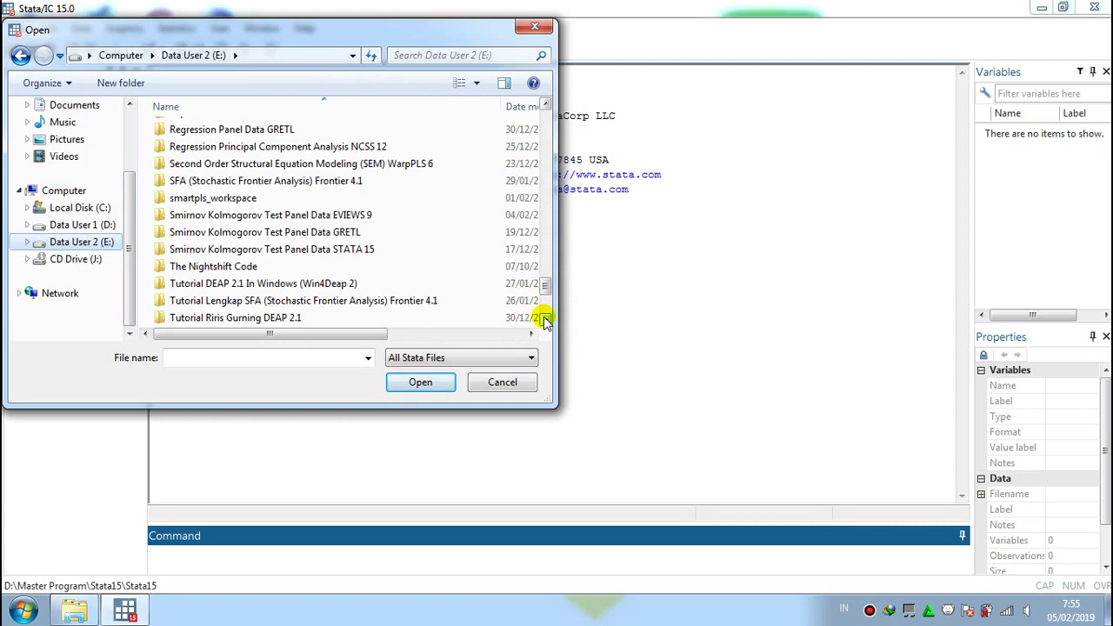
pyautogui.click(546, 320)
pyautogui.click(545, 319)
pyautogui.click(545, 320)
pyautogui.click(545, 320)
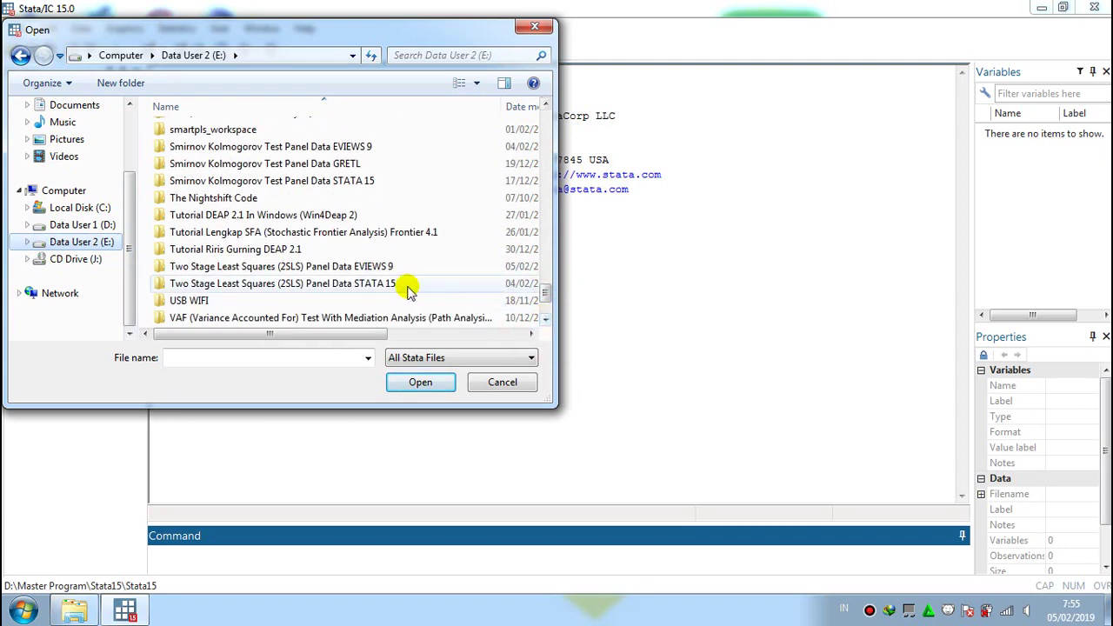
pyautogui.click(407, 287)
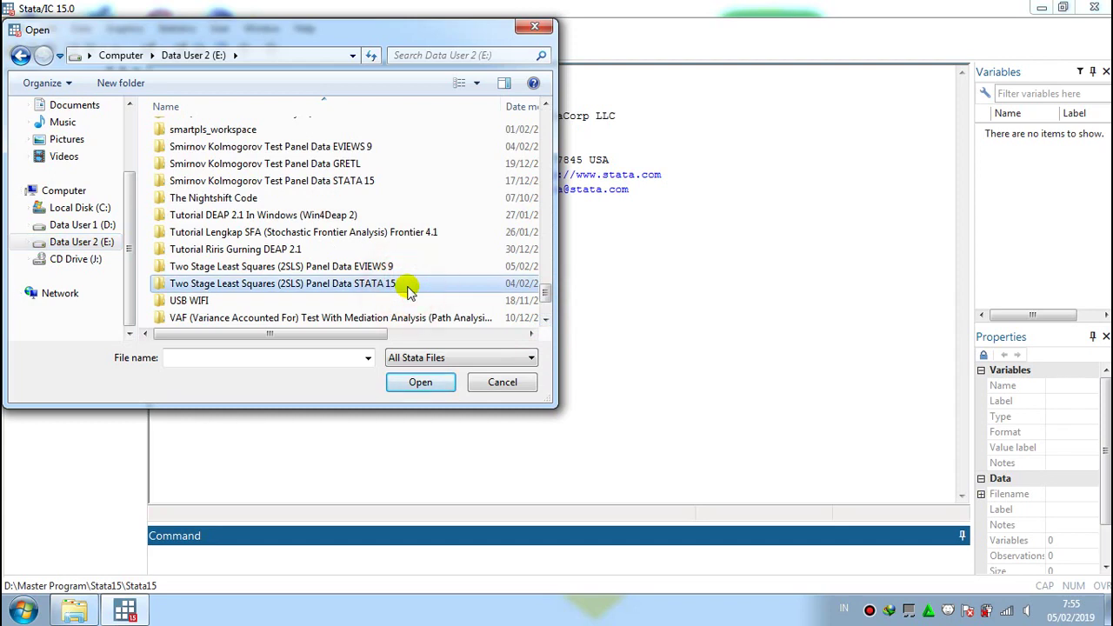
pyautogui.click(420, 383)
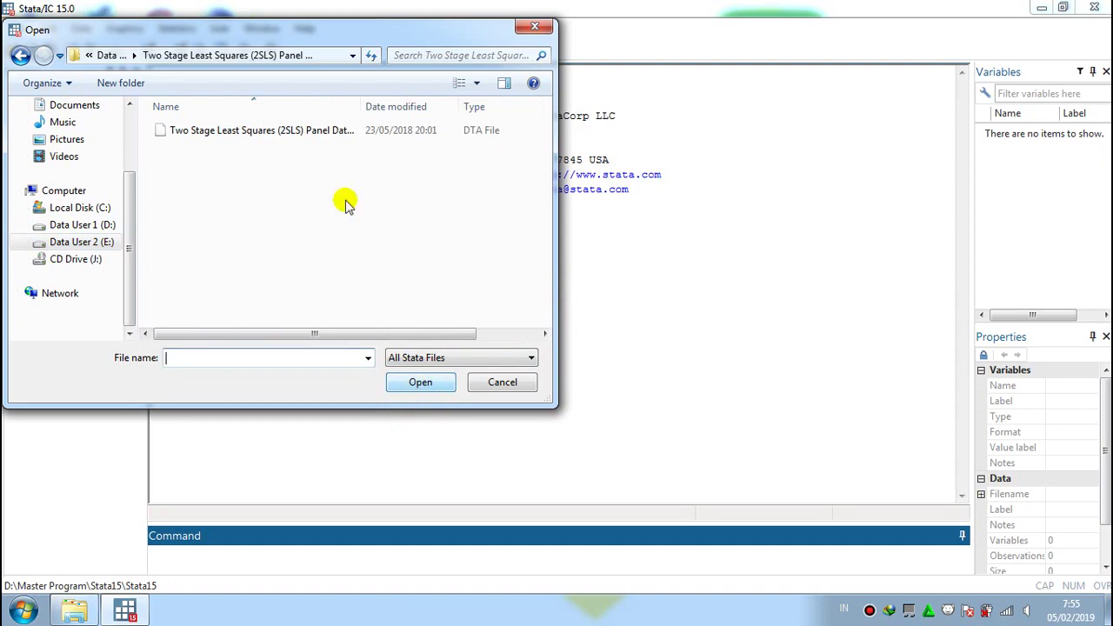
# Step: Widen the Name column and open the dataset "Two Stage Least Squares (2SLS) Panel Data STATA 15.dta"
pyautogui.moveTo(362, 100); pyautogui.dragTo(443, 98)
pyautogui.click(404, 130)
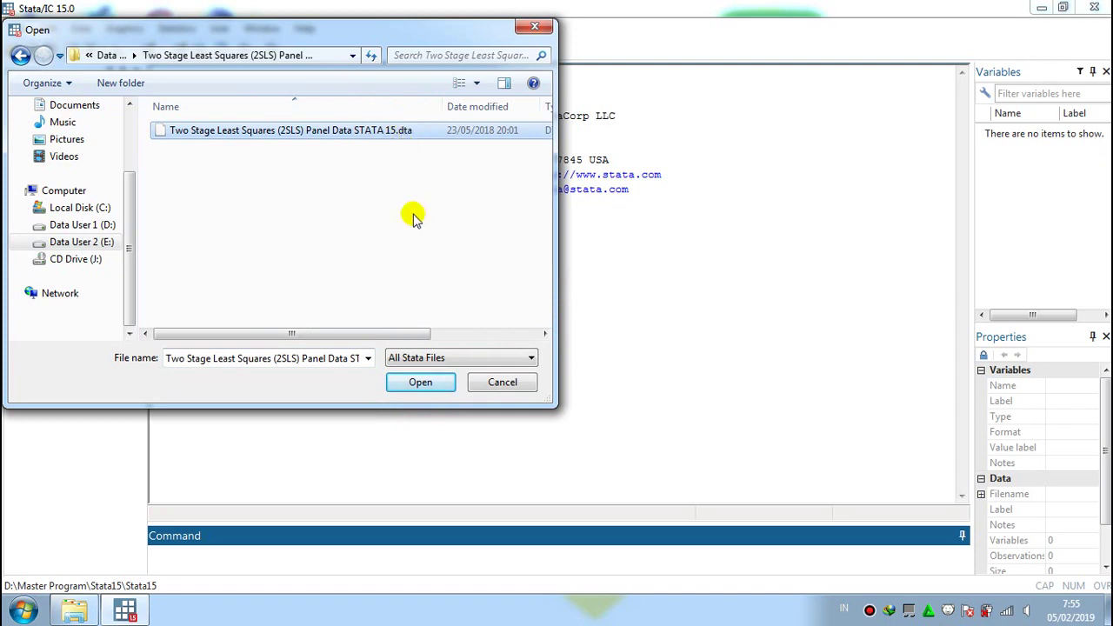
pyautogui.click(426, 387)
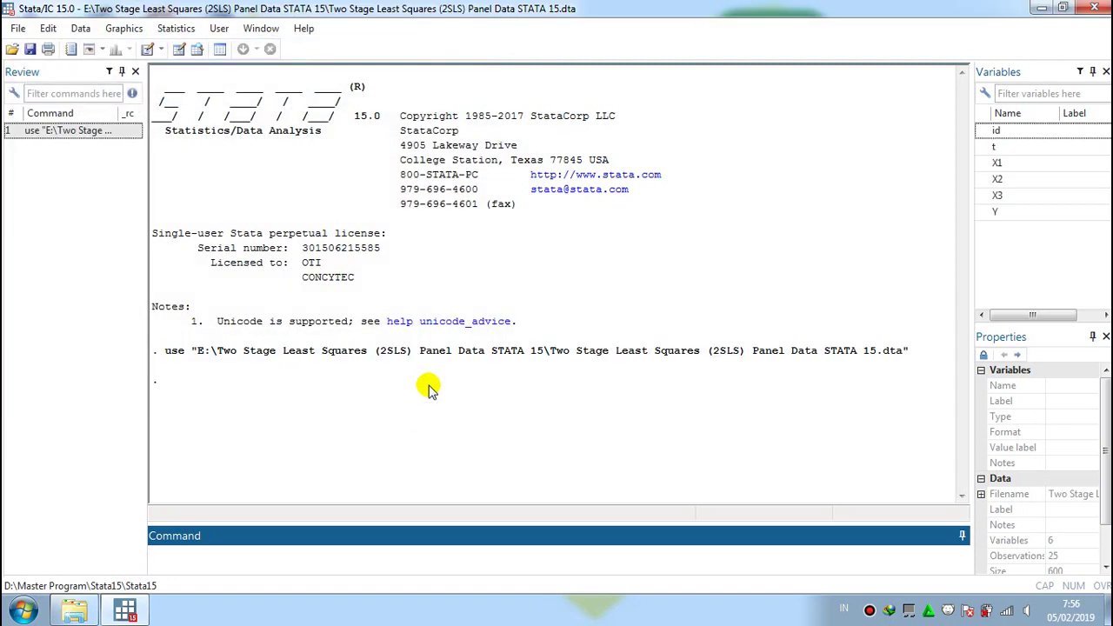
# Step: Start a single-equation instrumental-variables linear regression for endogenous covariates (ivregress) and set Y as the dependent variable
pyautogui.click(181, 31)
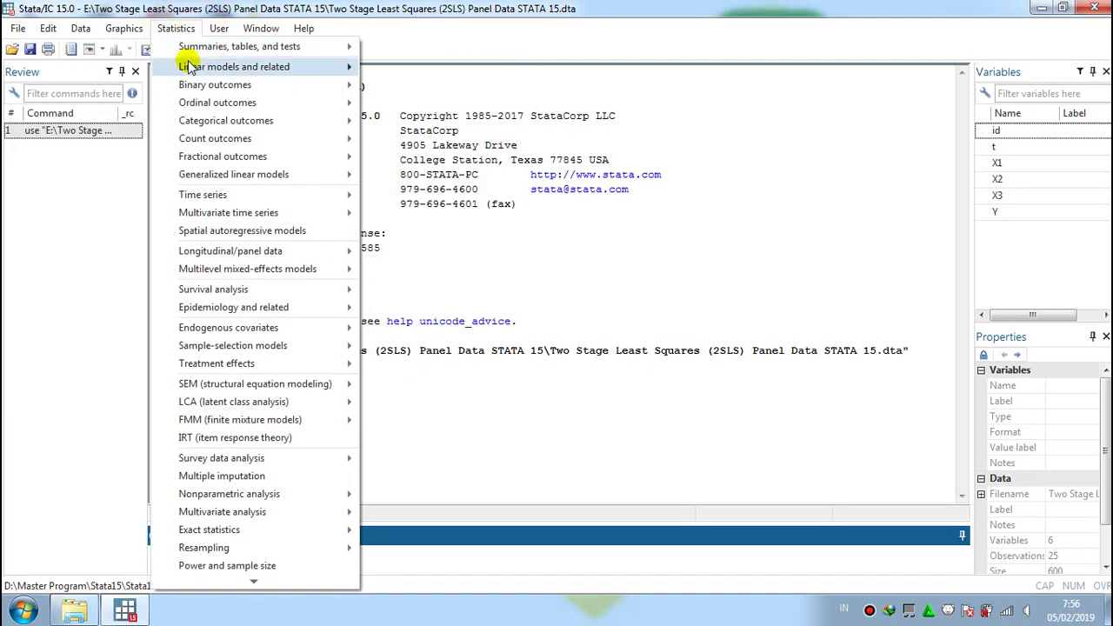
pyautogui.moveTo(190, 70)
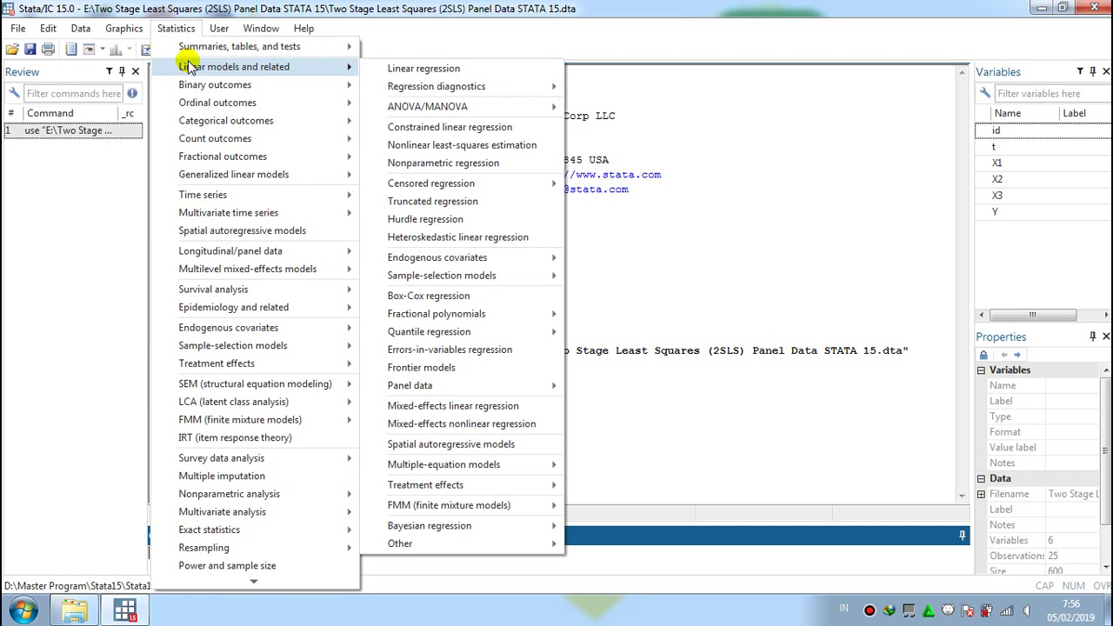
pyautogui.moveTo(487, 259)
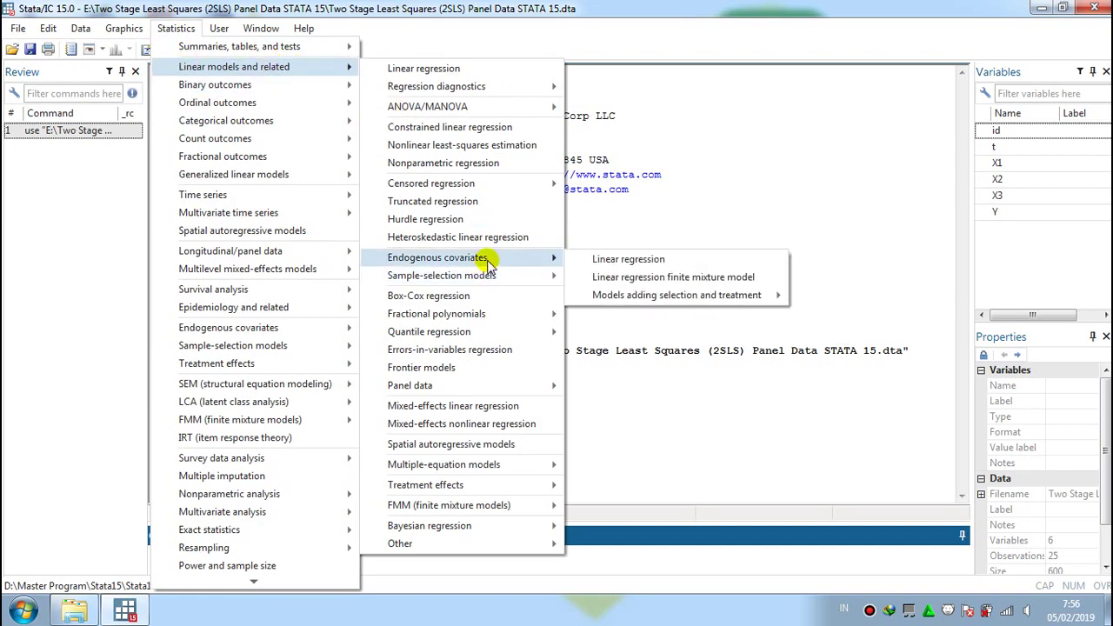
pyautogui.click(598, 260)
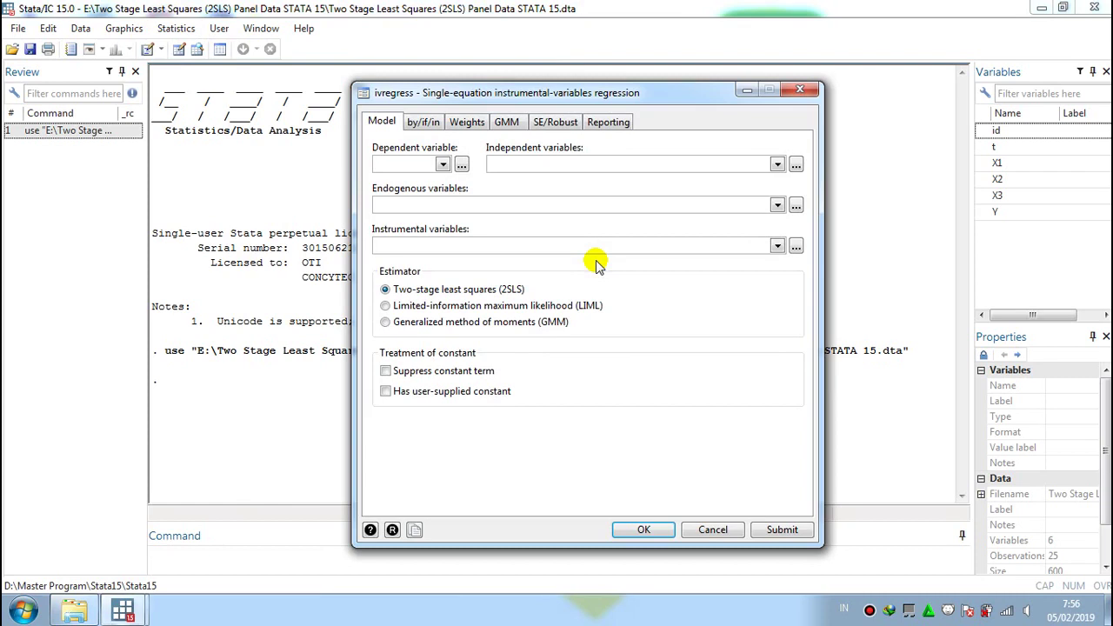
pyautogui.click(443, 165)
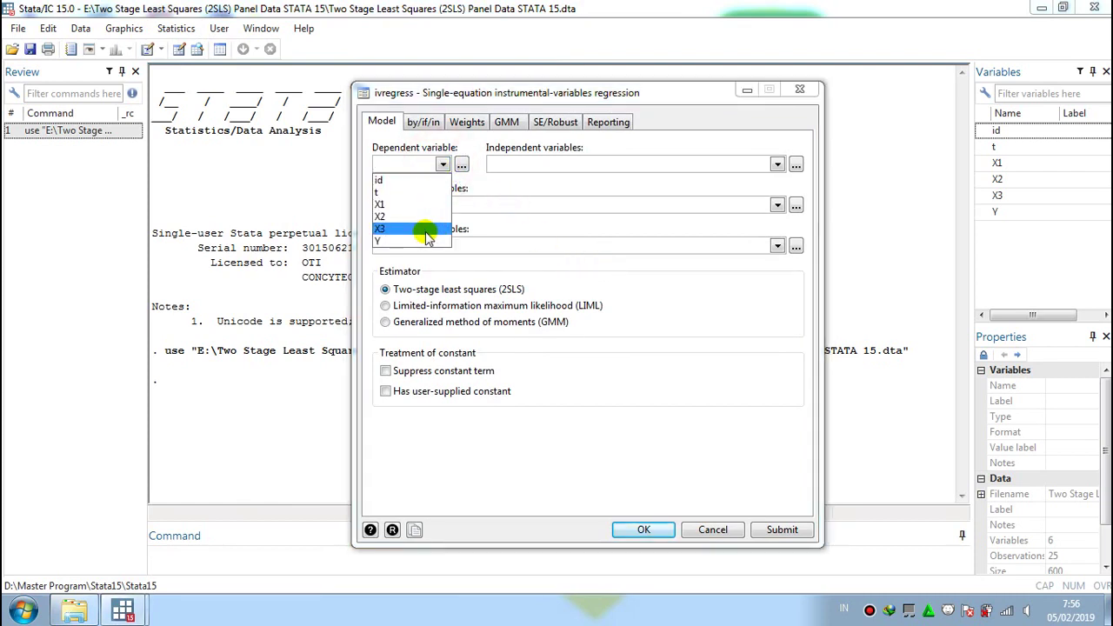
pyautogui.click(421, 241)
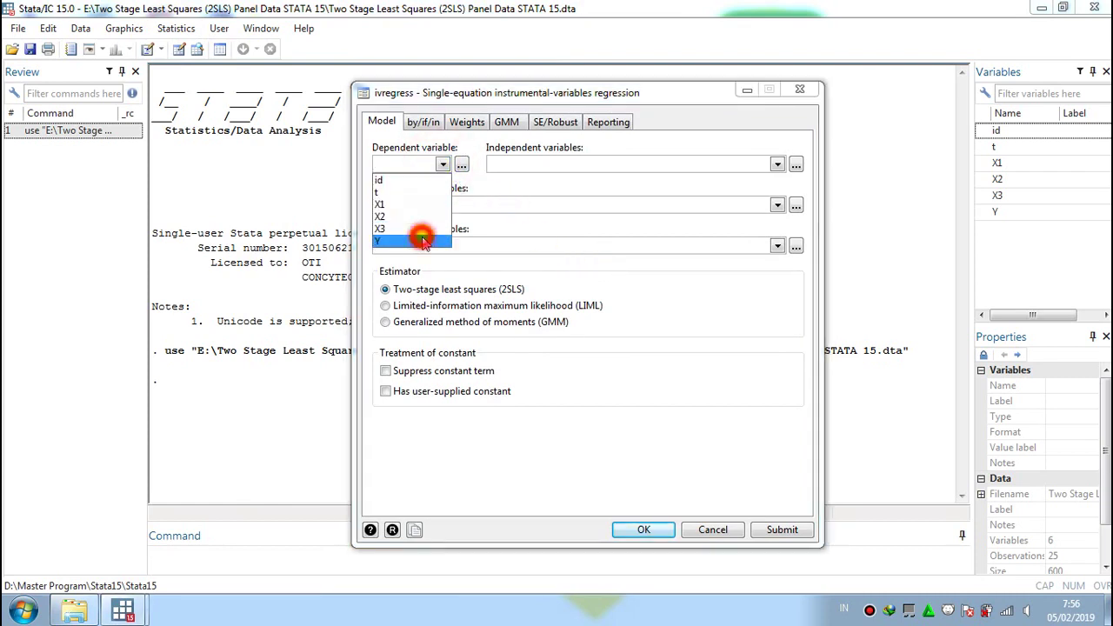
pyautogui.click(419, 165)
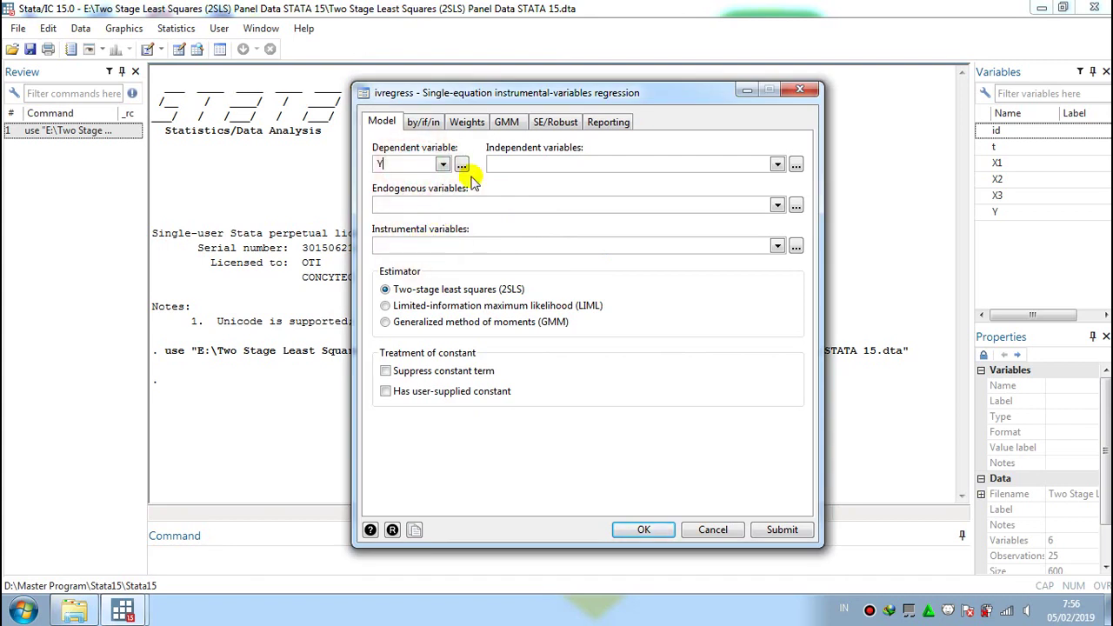
# Step: Set X1 as the independent variable and X2 as the endogenous variable of the ivregress model
pyautogui.click(776, 165)
pyautogui.click(737, 205)
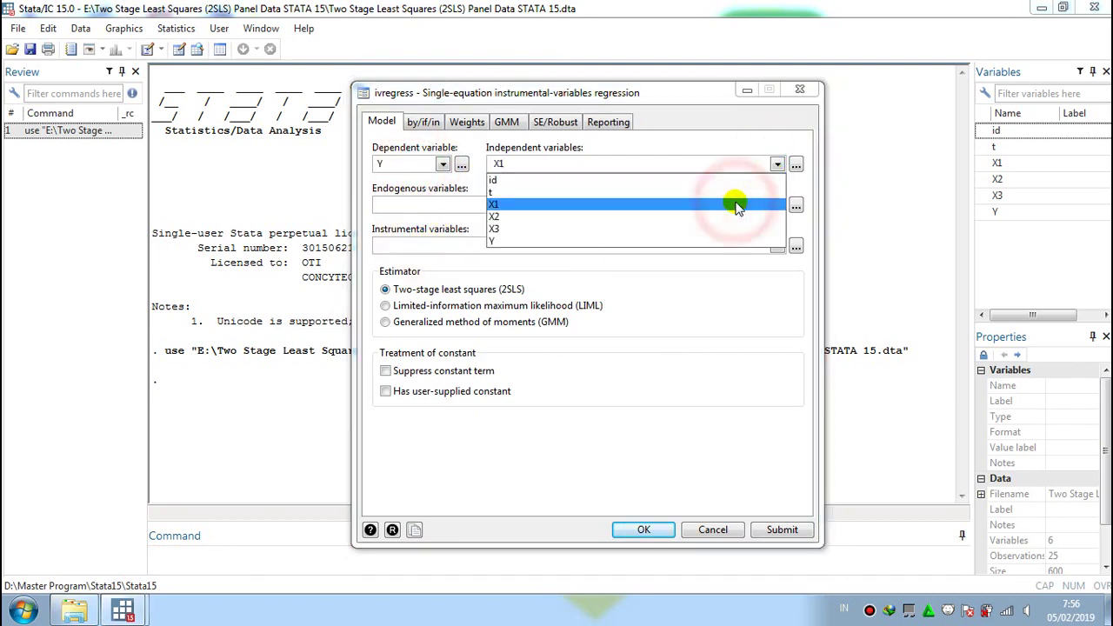
pyautogui.click(437, 207)
pyautogui.click(436, 207)
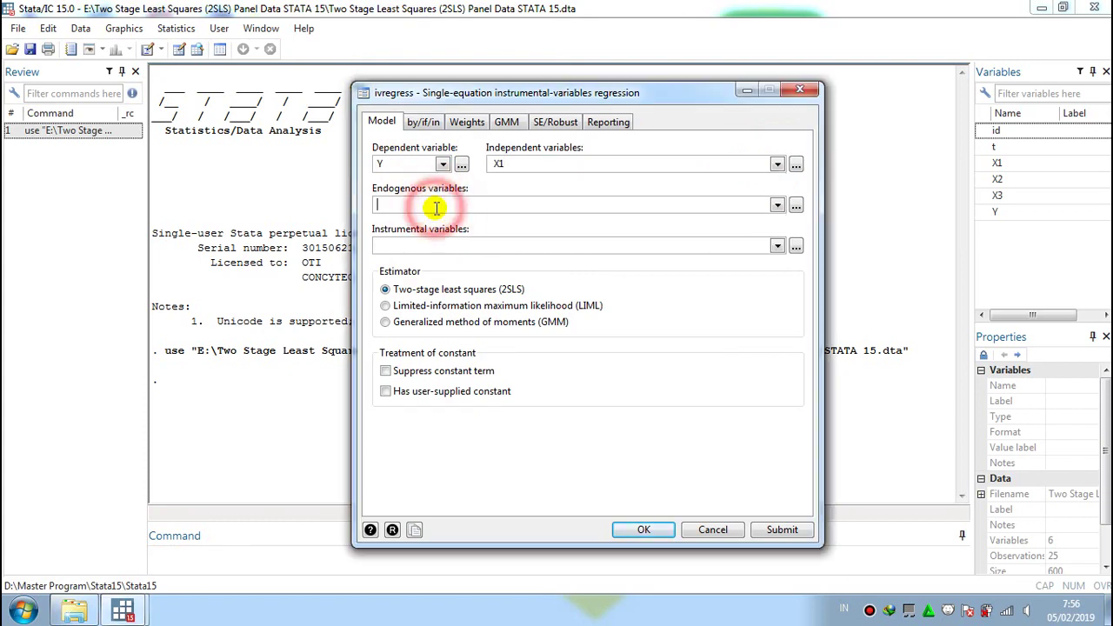
pyautogui.click(777, 206)
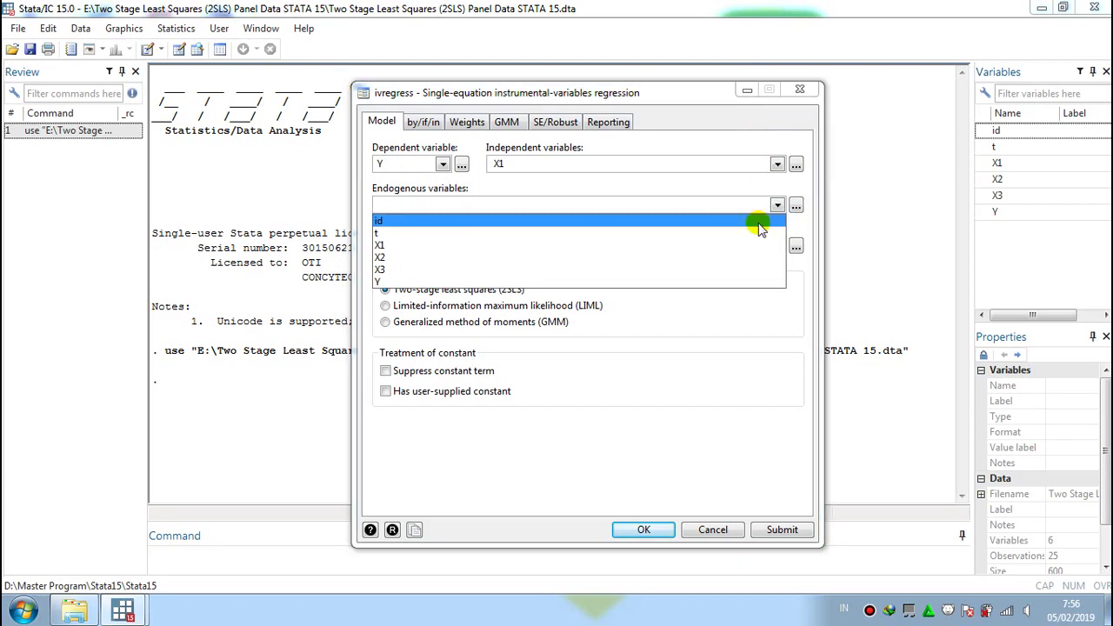
pyautogui.click(721, 258)
pyautogui.click(697, 200)
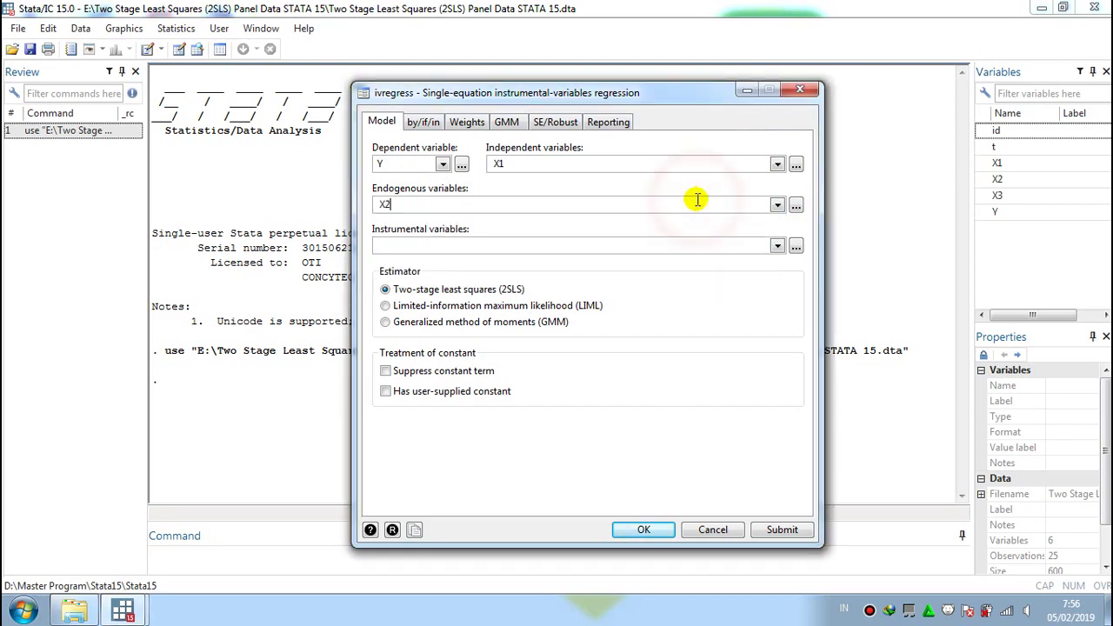
# Step: Set X3 as the instrumental variable and run the regression with the two-stage least squares (2SLS) estimator
pyautogui.click(777, 246)
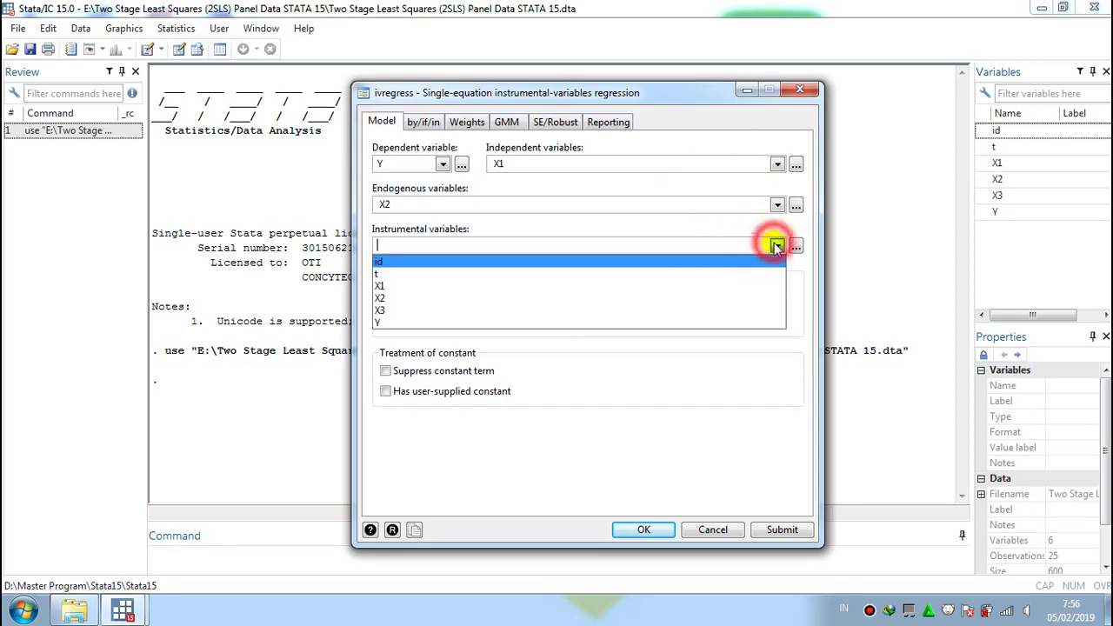
pyautogui.click(626, 310)
pyautogui.click(631, 246)
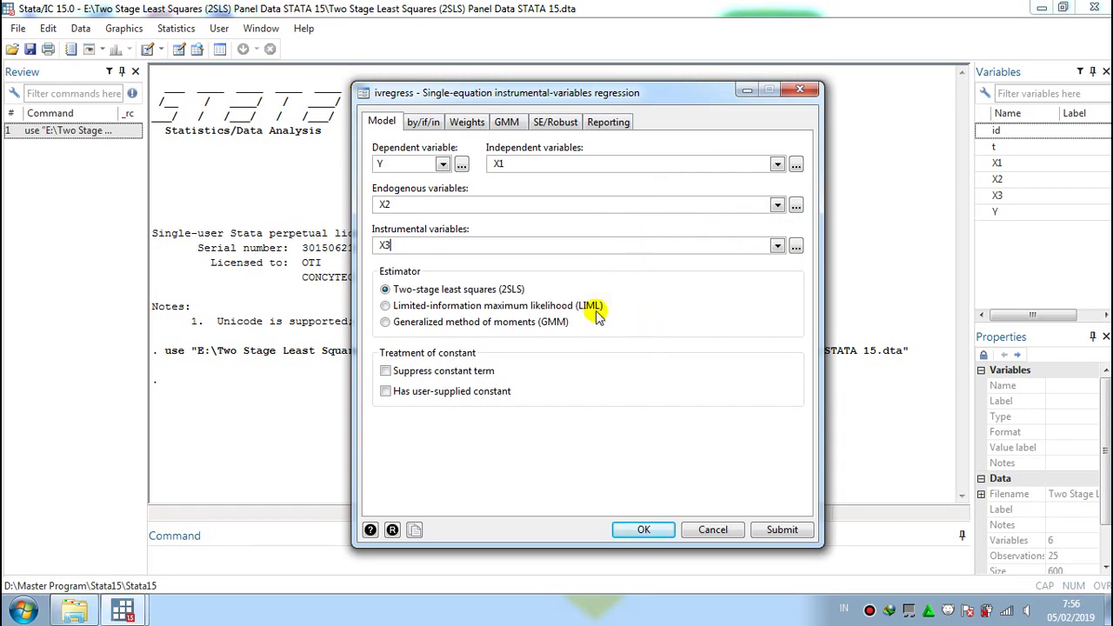
pyautogui.click(639, 532)
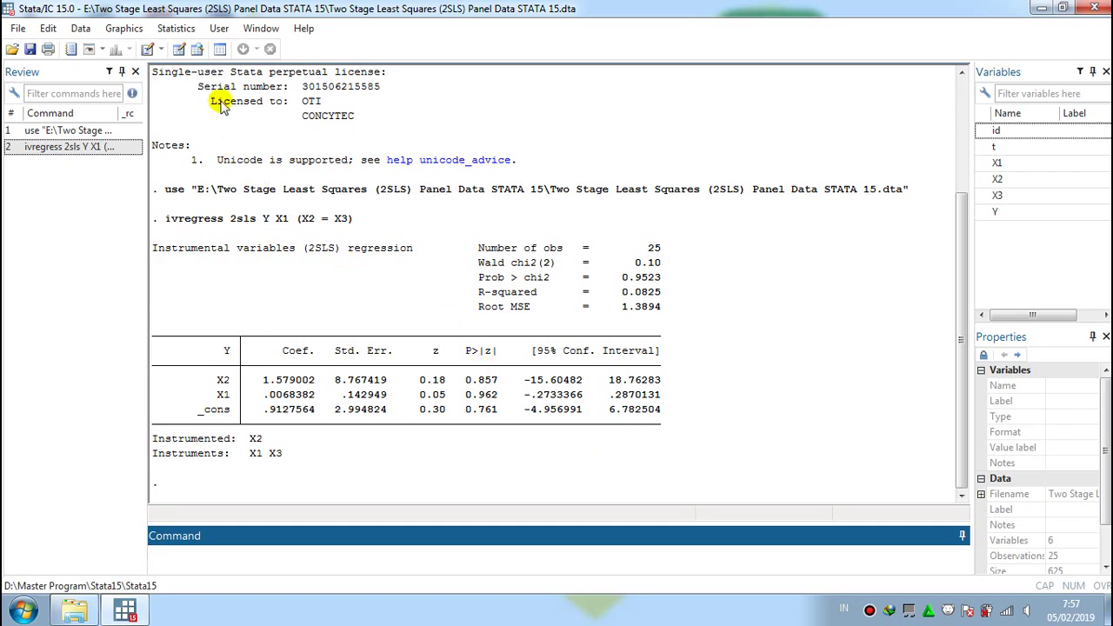
# Step: Start an instrumental-variables regression for panel data with endogenous covariates (xtivreg) and choose the Fixed-effects model type
pyautogui.click(181, 29)
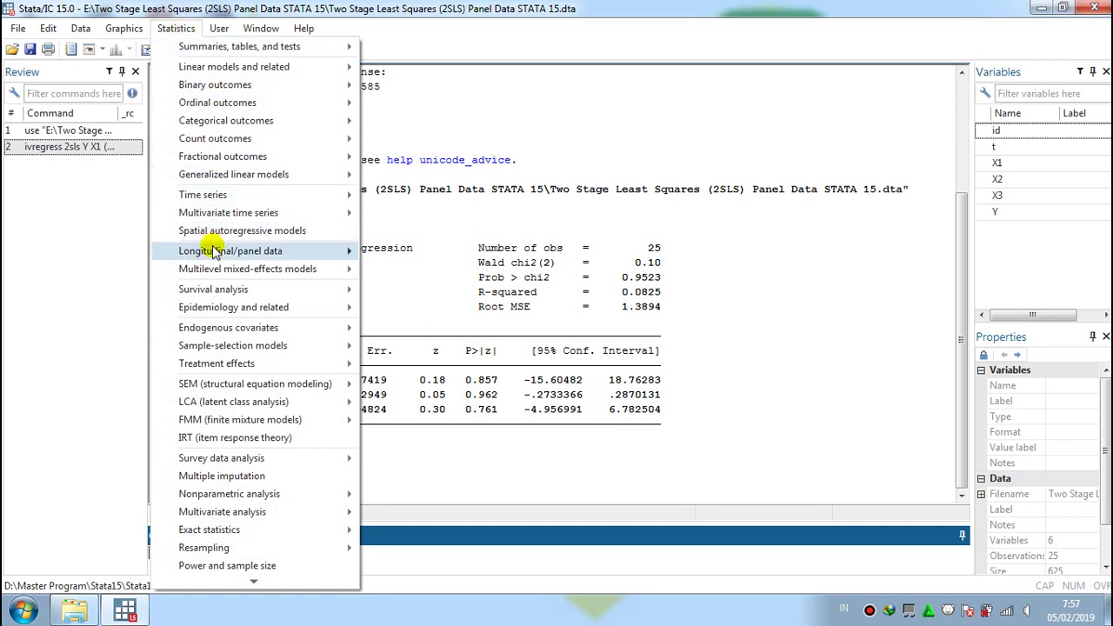
pyautogui.moveTo(213, 250)
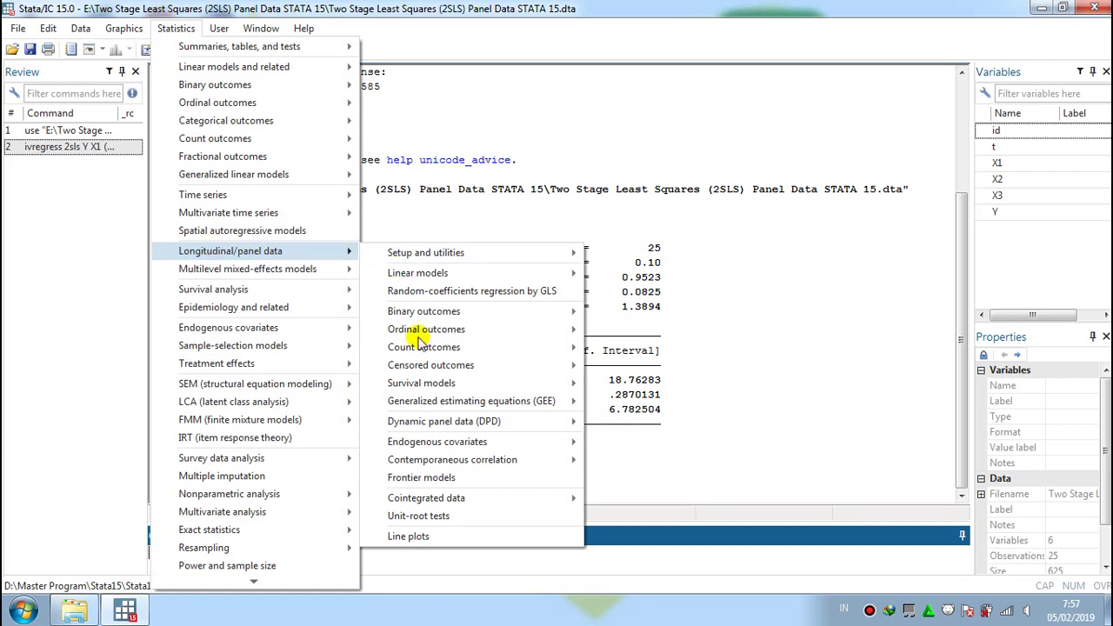
pyautogui.moveTo(476, 448)
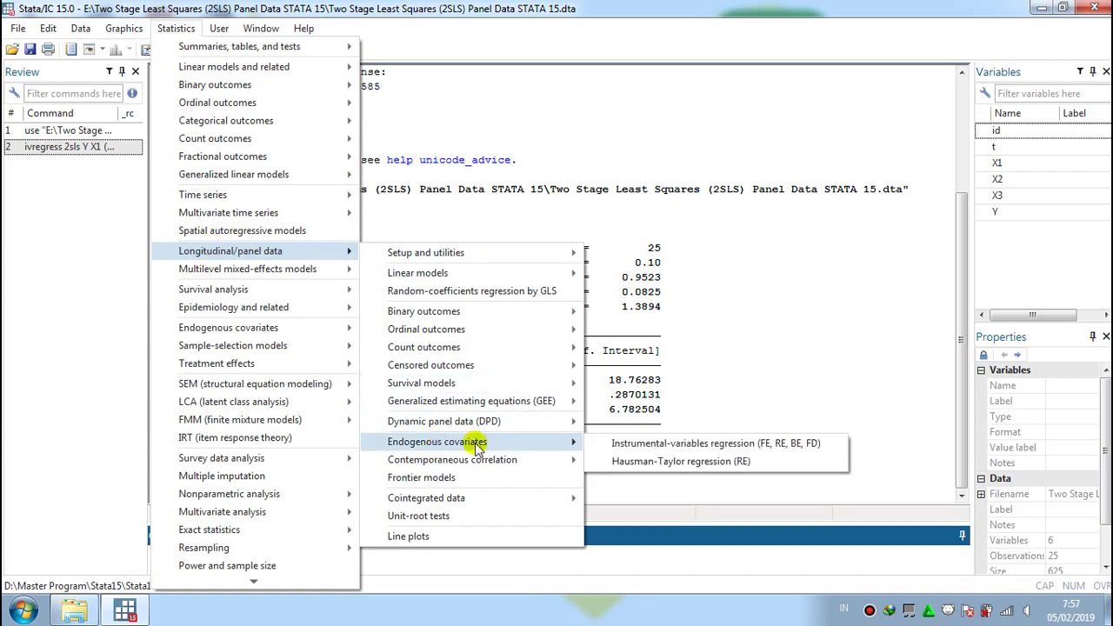
pyautogui.click(639, 445)
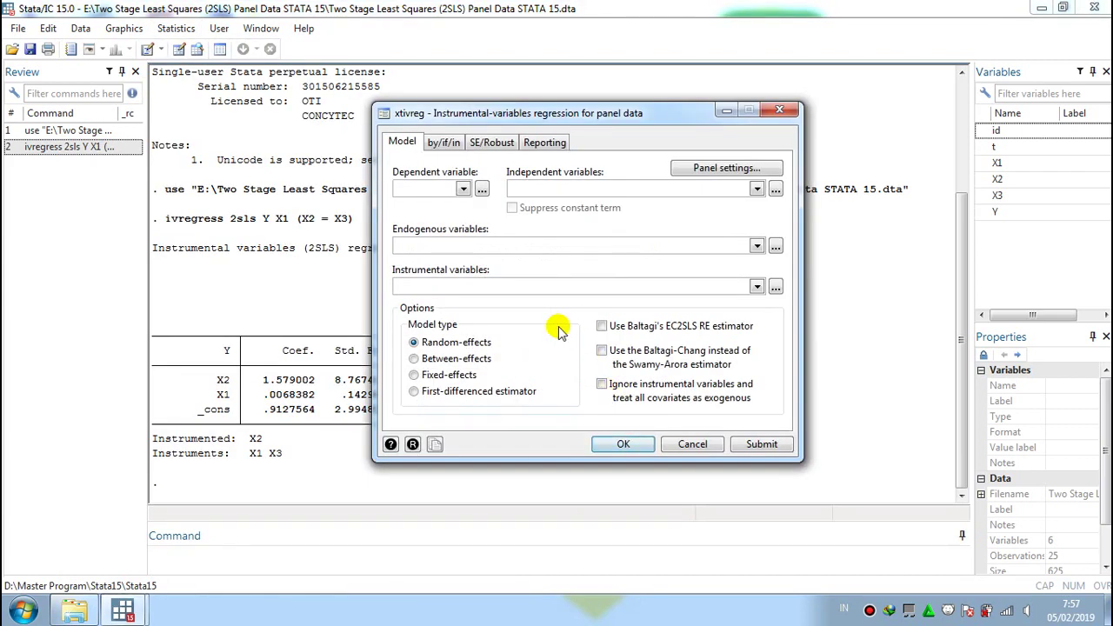
pyautogui.click(417, 376)
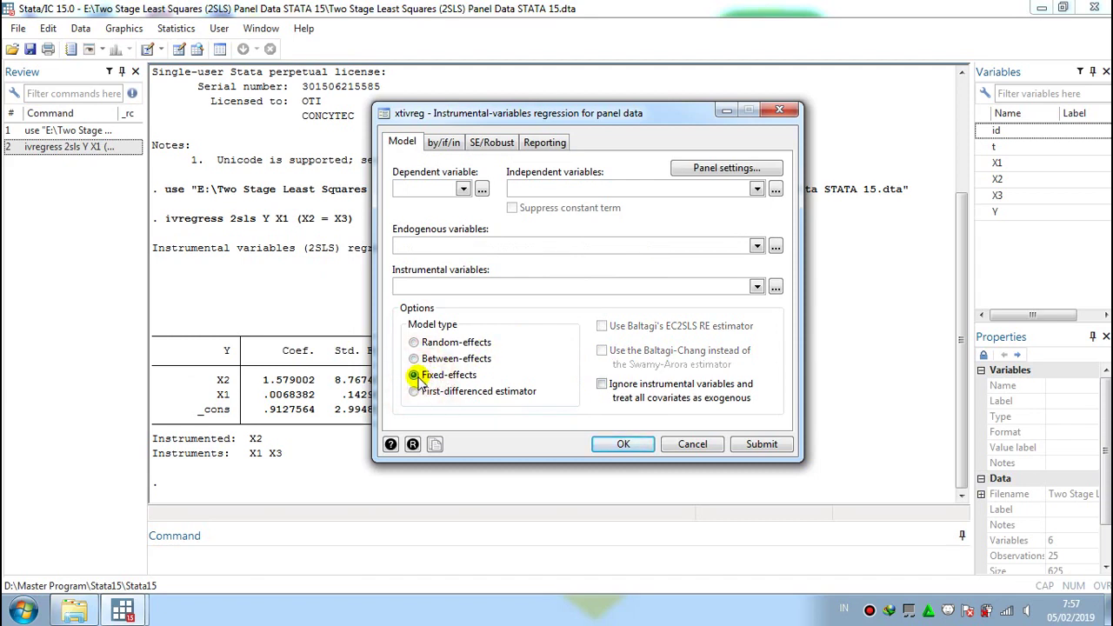
# Step: Set Y as the dependent variable and X1 as the independent variable of the fixed-effects xtivreg model
pyautogui.click(464, 190)
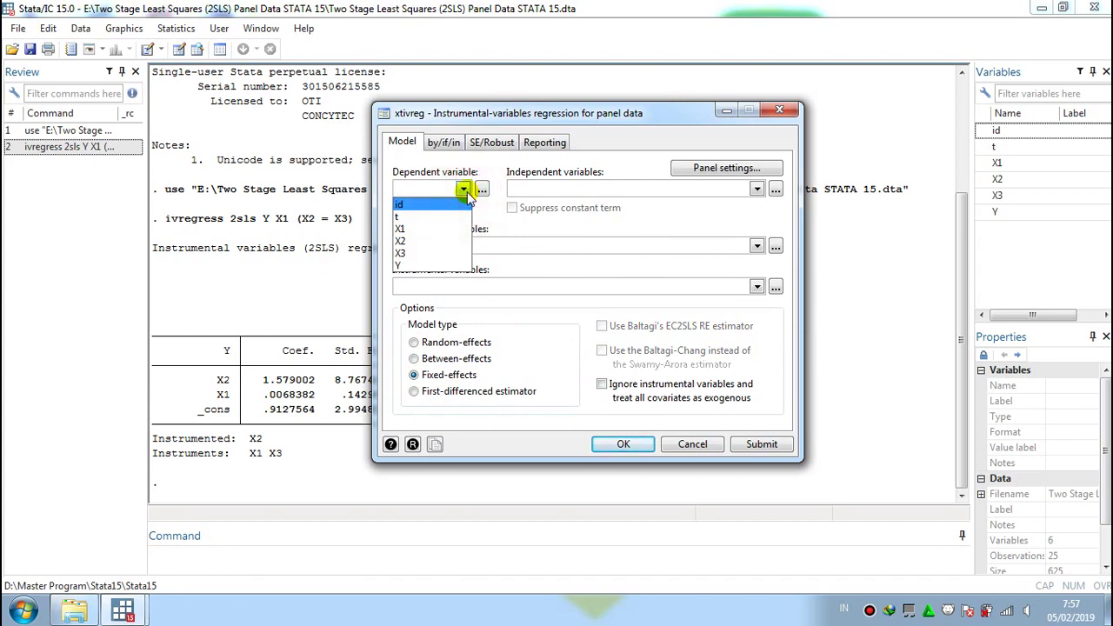
pyautogui.click(424, 266)
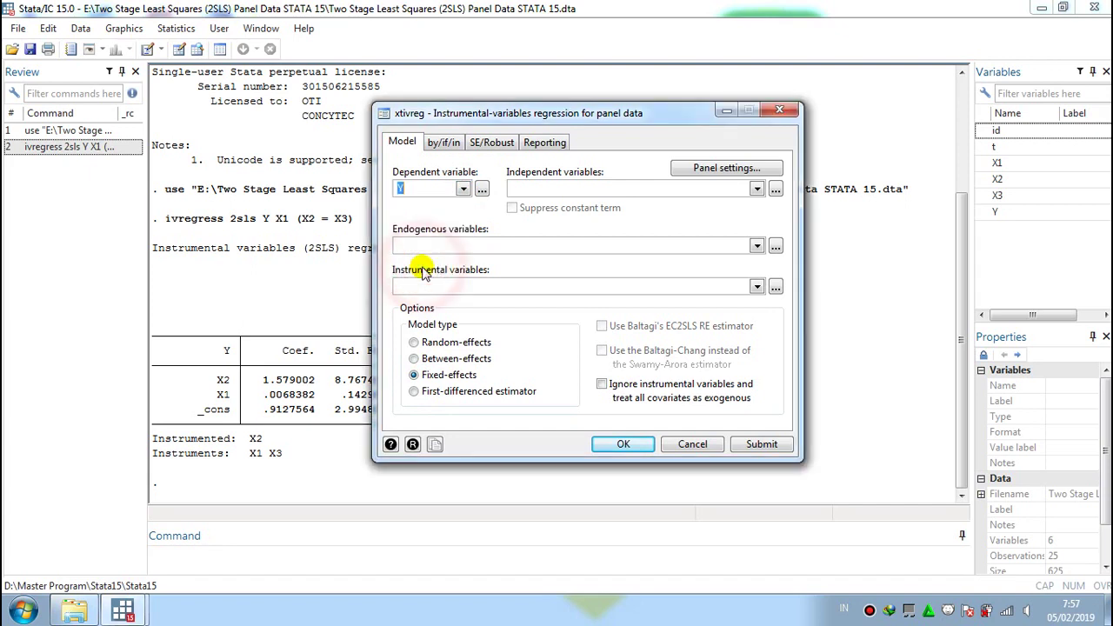
pyautogui.click(435, 187)
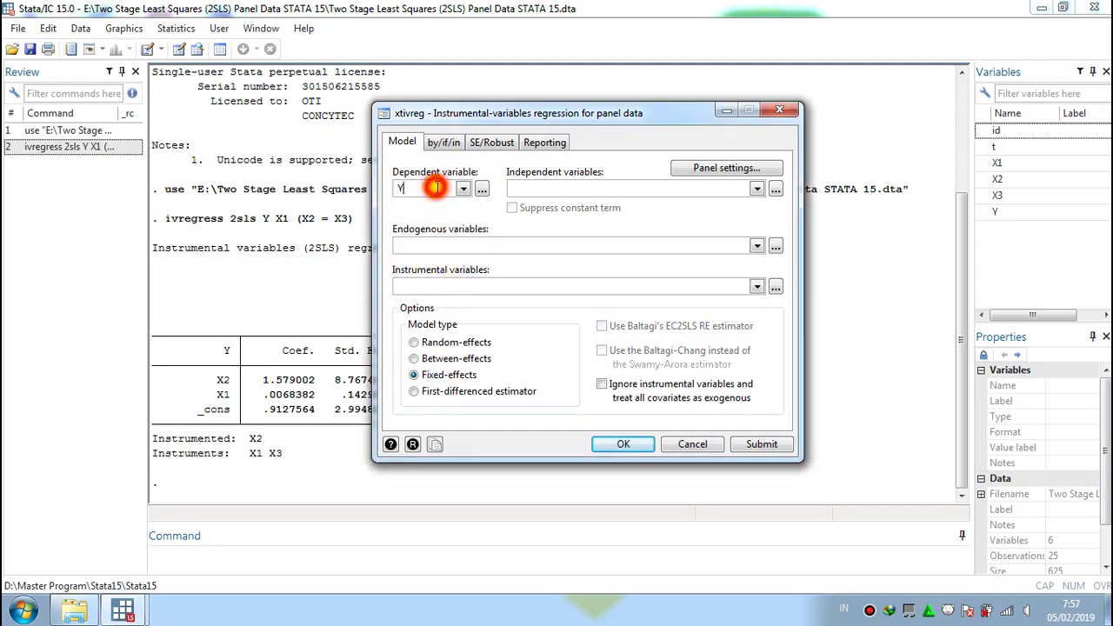
pyautogui.click(756, 190)
pyautogui.click(713, 228)
pyautogui.click(707, 188)
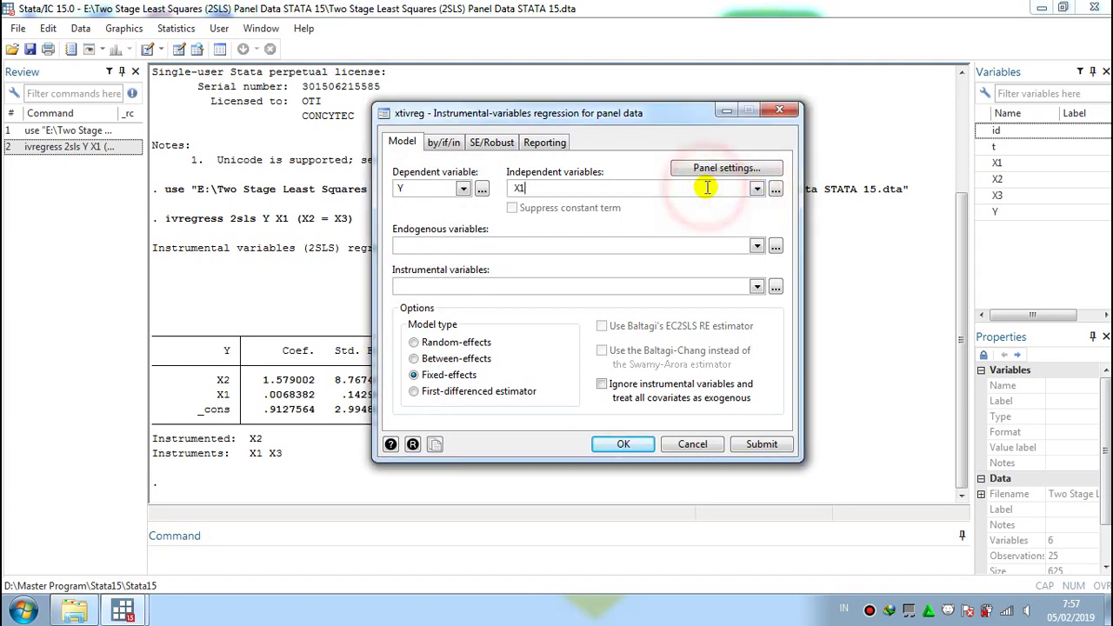
# Step: Set X2 as the endogenous variable and X3 as the instrumental variable, and run the fixed-effects panel regression
pyautogui.click(757, 247)
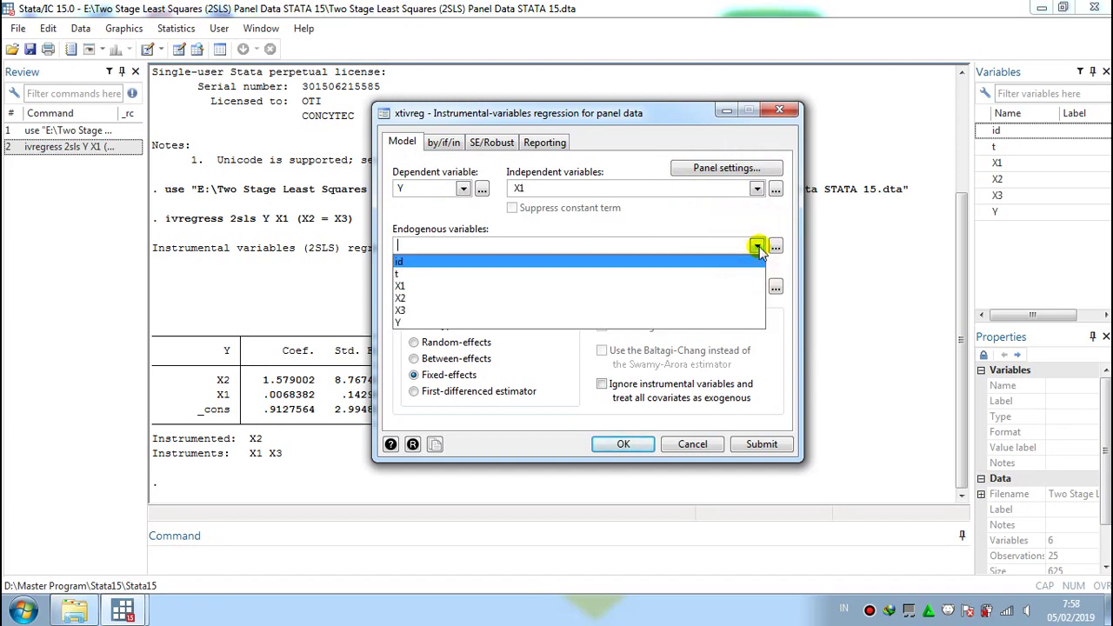
pyautogui.click(702, 296)
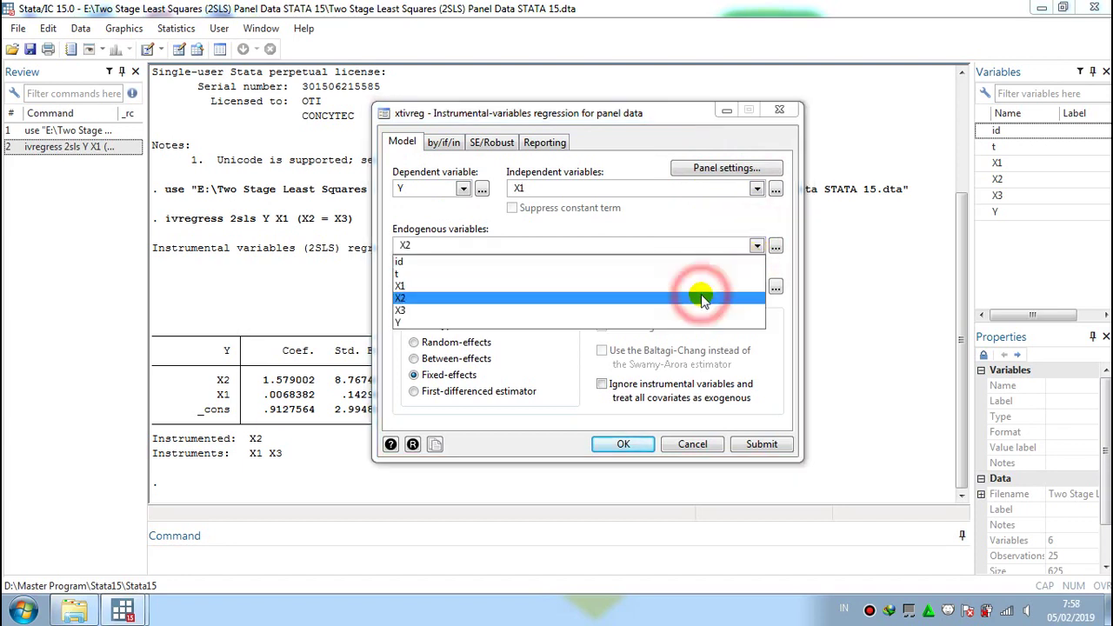
pyautogui.click(676, 244)
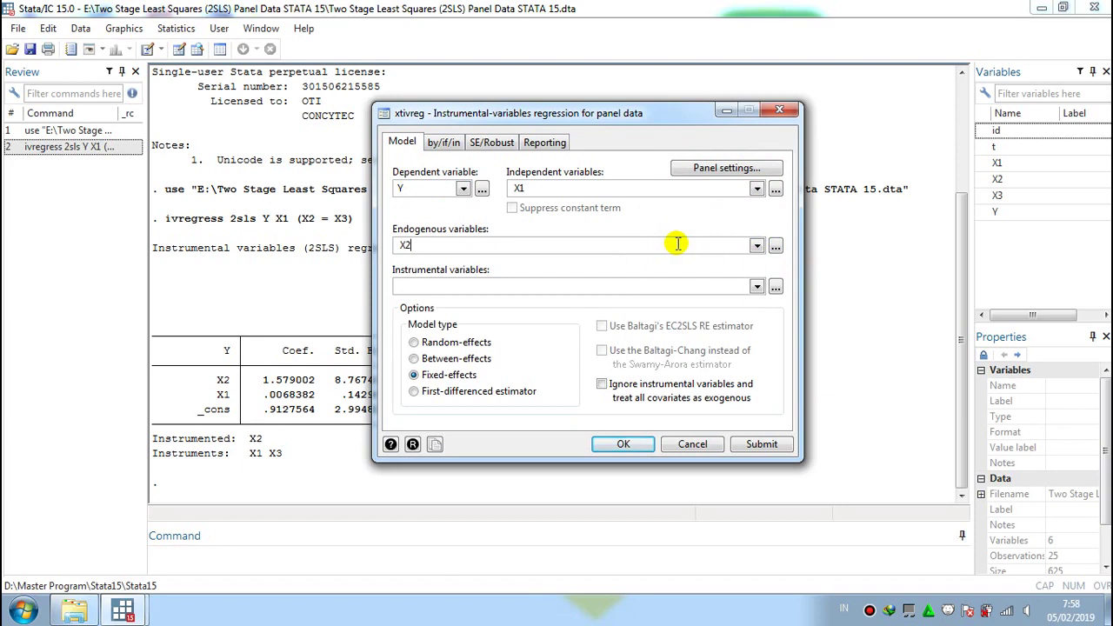
pyautogui.click(756, 286)
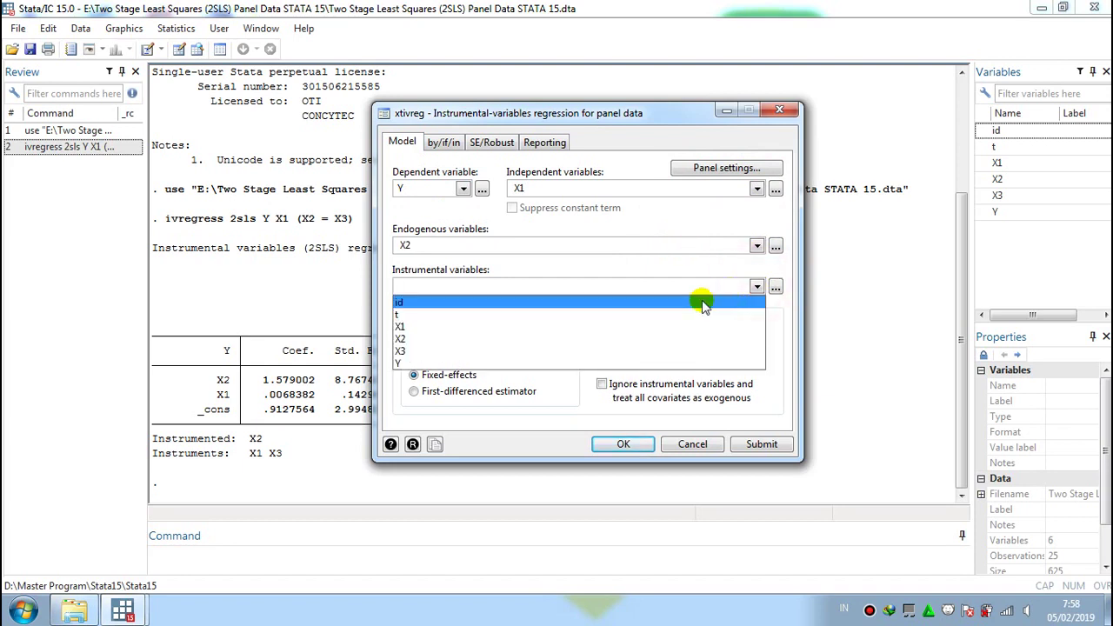
pyautogui.click(626, 351)
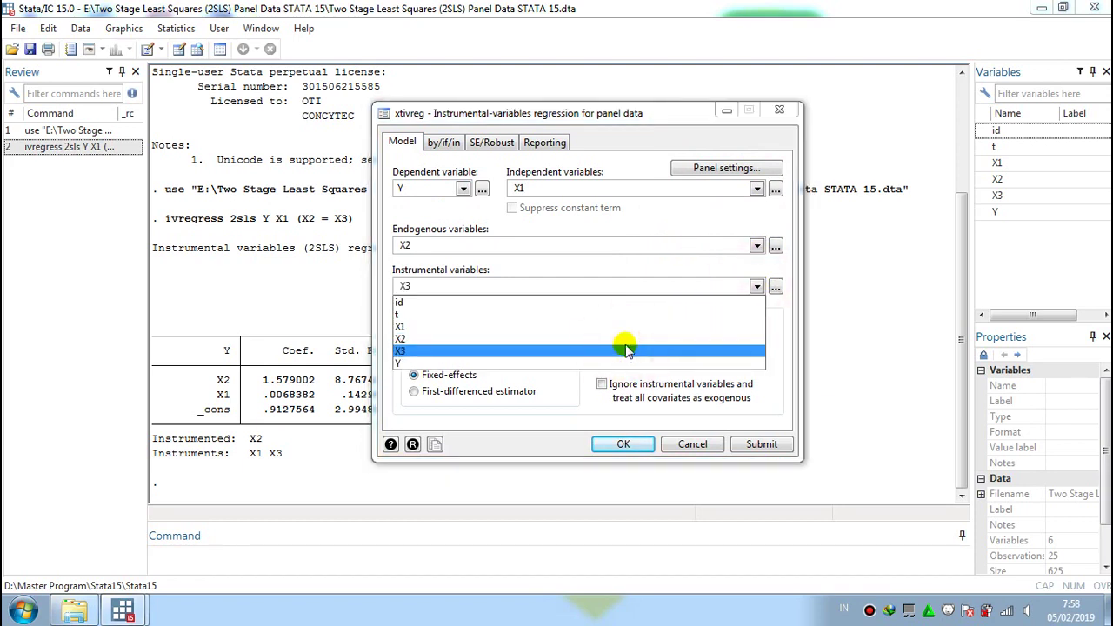
pyautogui.click(692, 288)
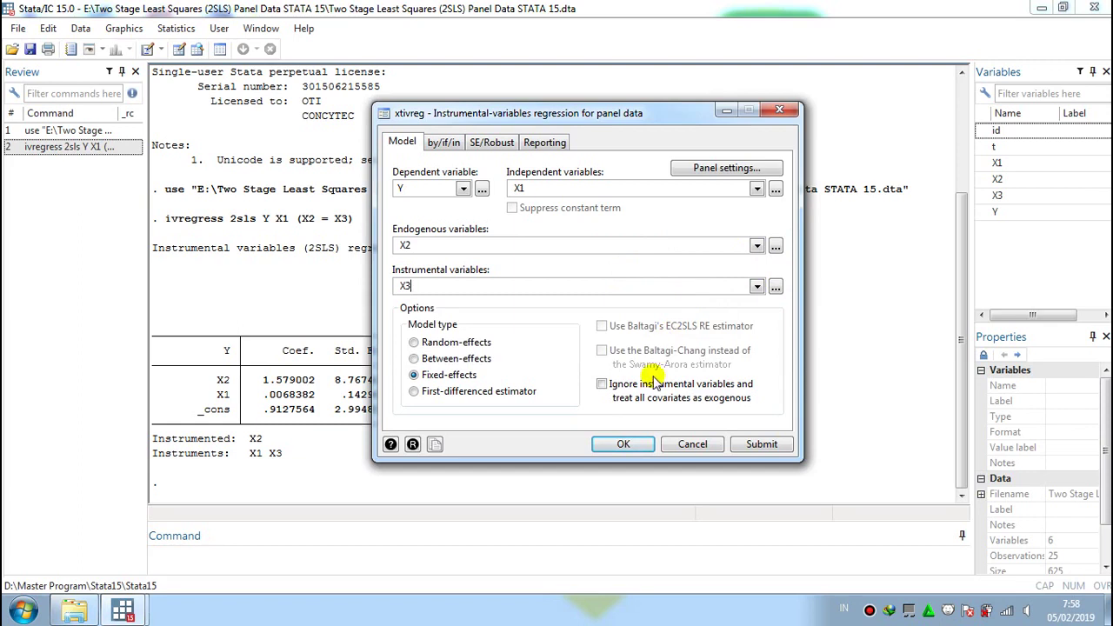
pyautogui.click(622, 446)
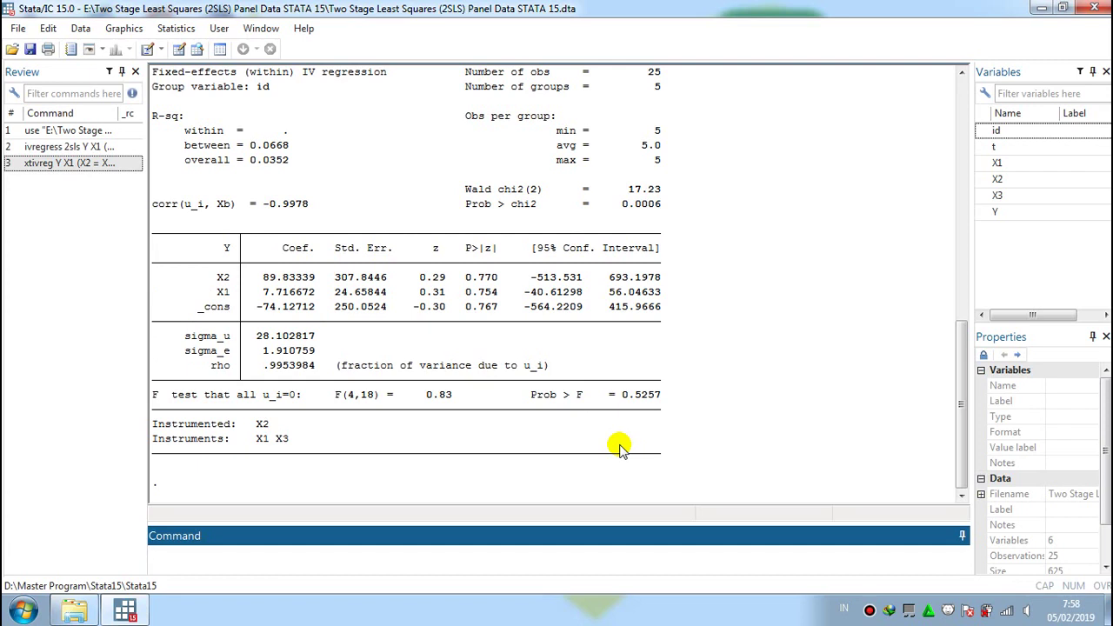
# Step: Run the instrumental-variables panel regression (xtivreg) again with the same variables, using the Random-effects model type
pyautogui.click(176, 29)
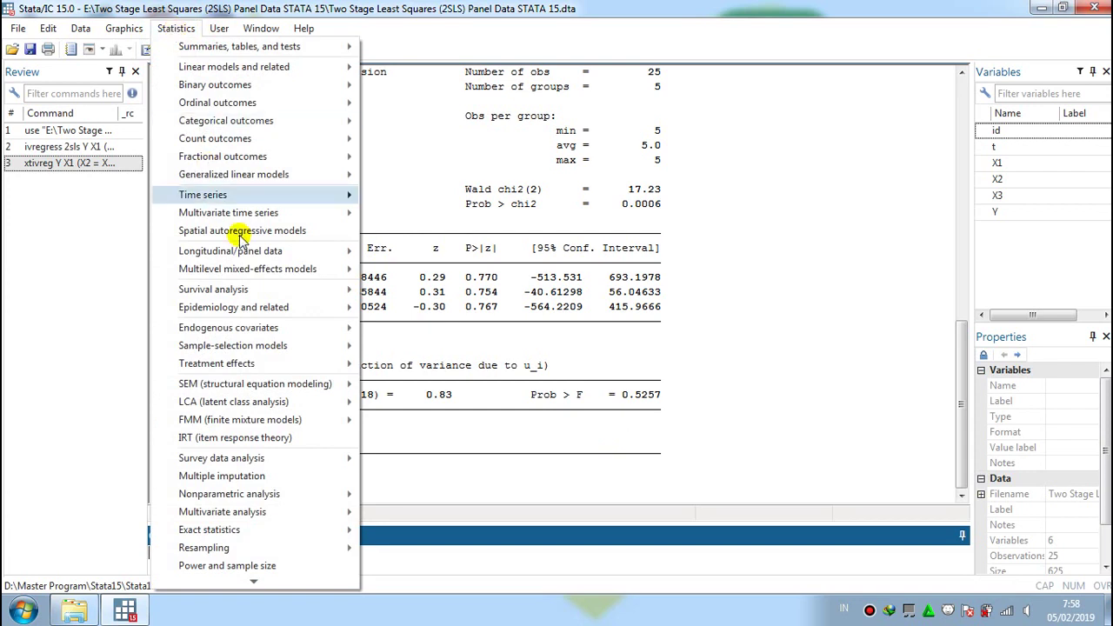
pyautogui.moveTo(246, 255)
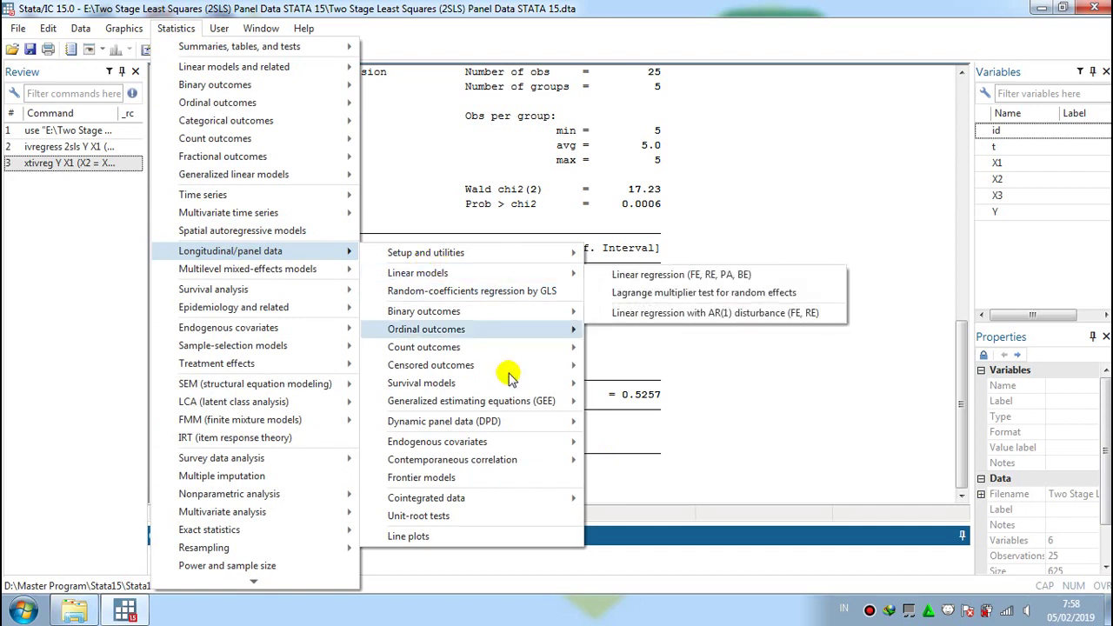
pyautogui.moveTo(524, 444)
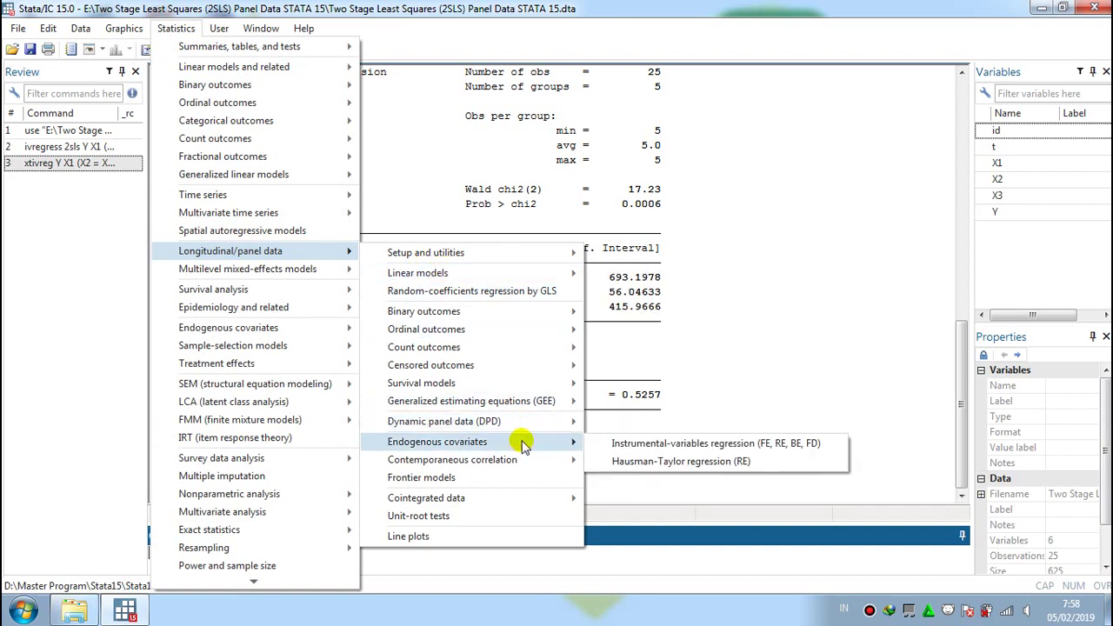
pyautogui.click(618, 443)
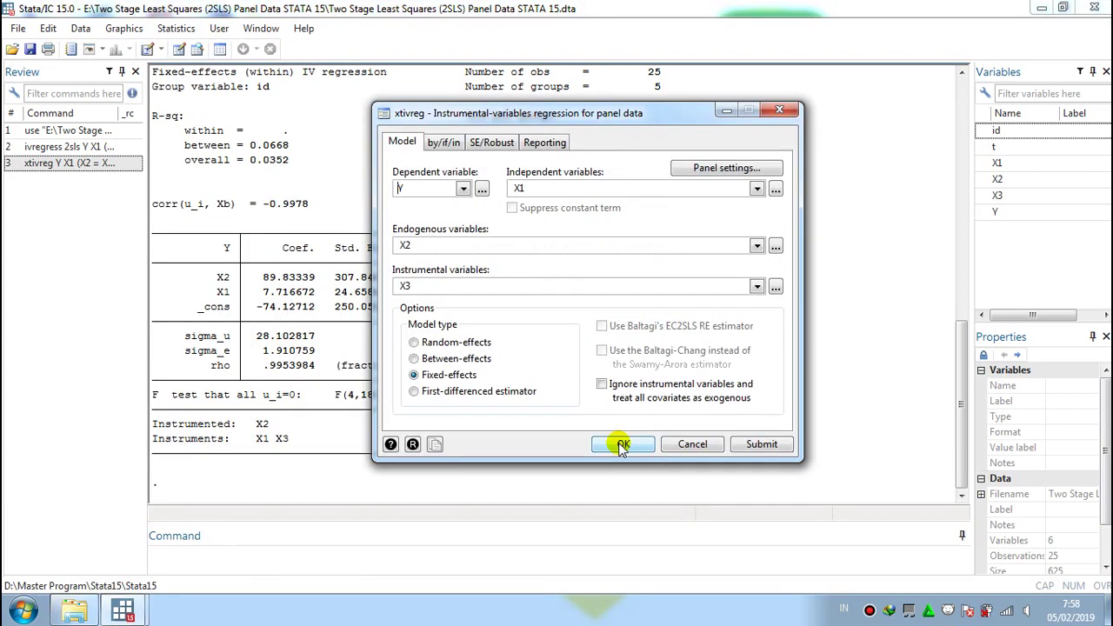
pyautogui.click(414, 343)
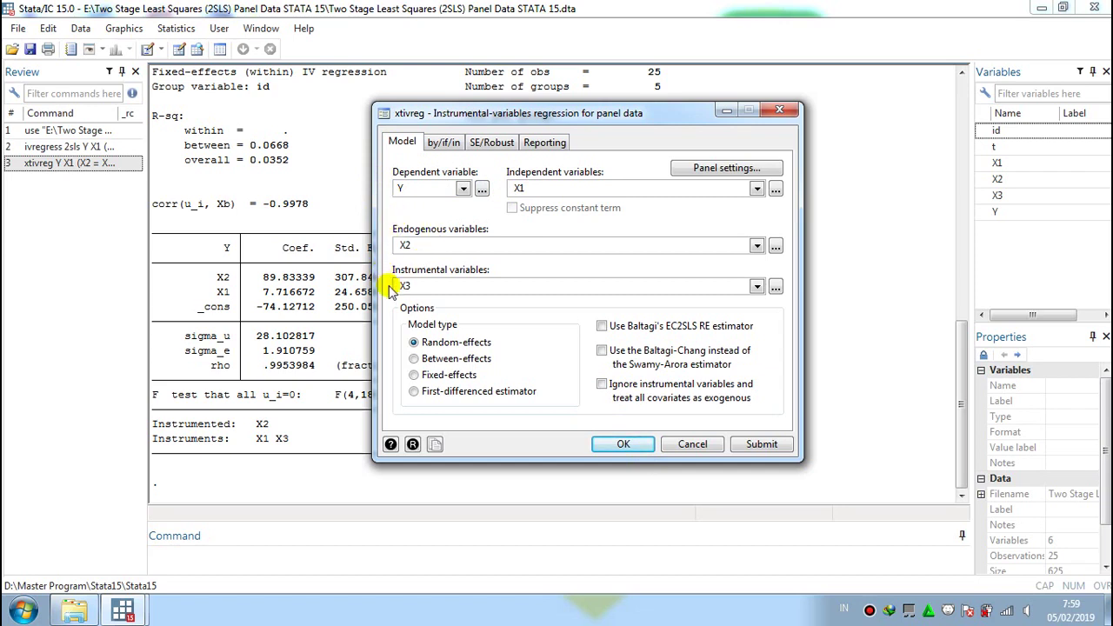
pyautogui.click(620, 454)
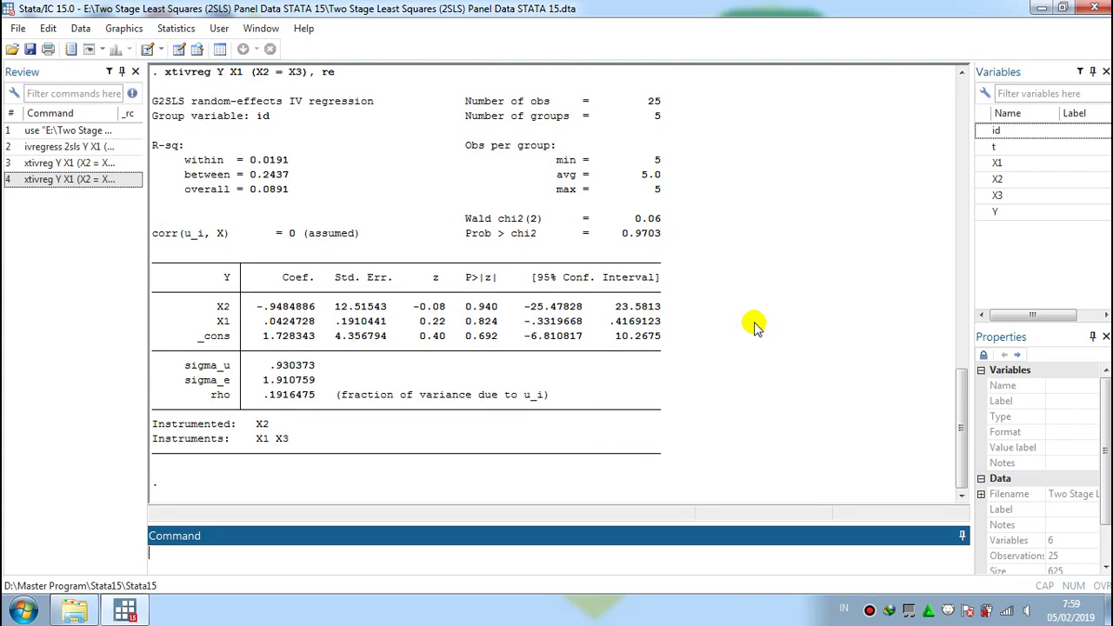
# Step: Review the regression outputs from the start of the results, covering the pooled 2SLS, fixed-effects and random-effects models
pyautogui.click(961, 72)
pyautogui.moveTo(961, 72); pyautogui.dragTo(963, 76)
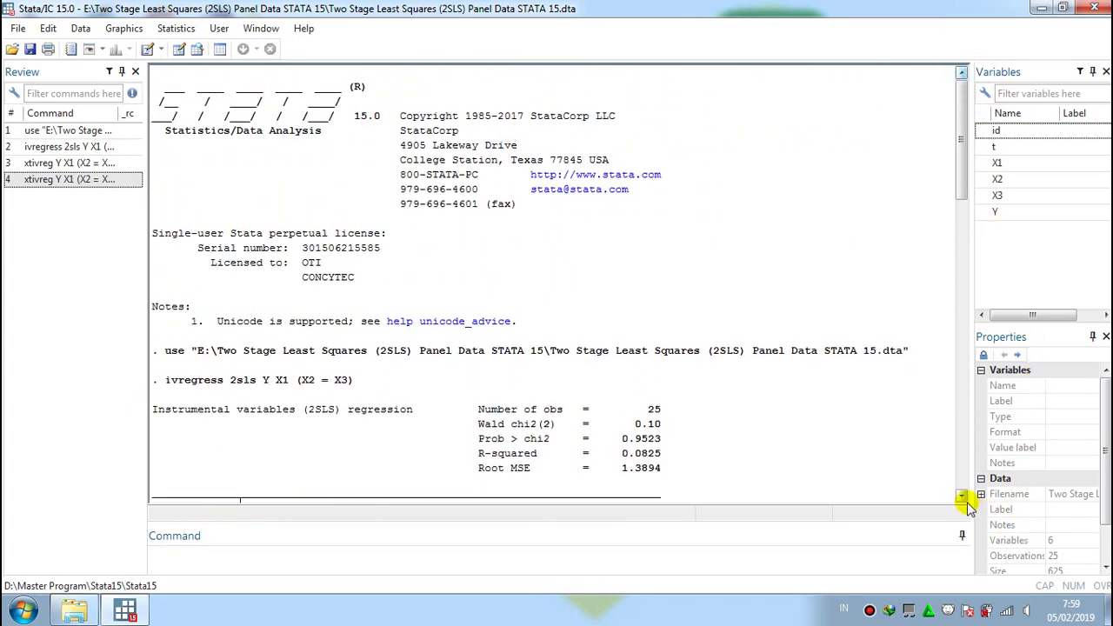
pyautogui.moveTo(963, 496); pyautogui.dragTo(962, 496)
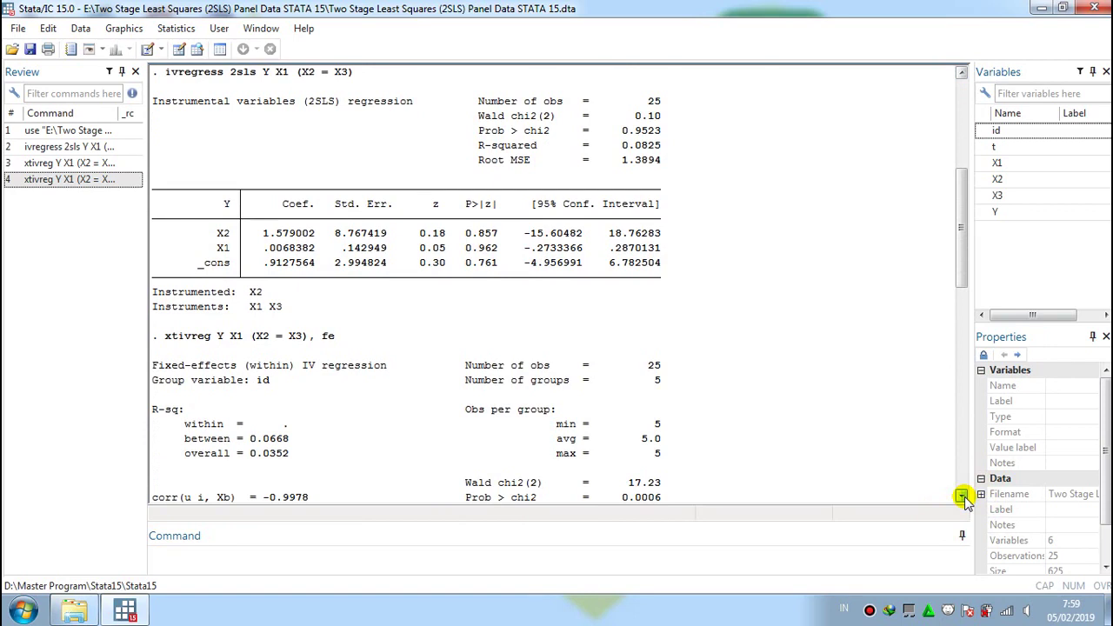
pyautogui.click(961, 496)
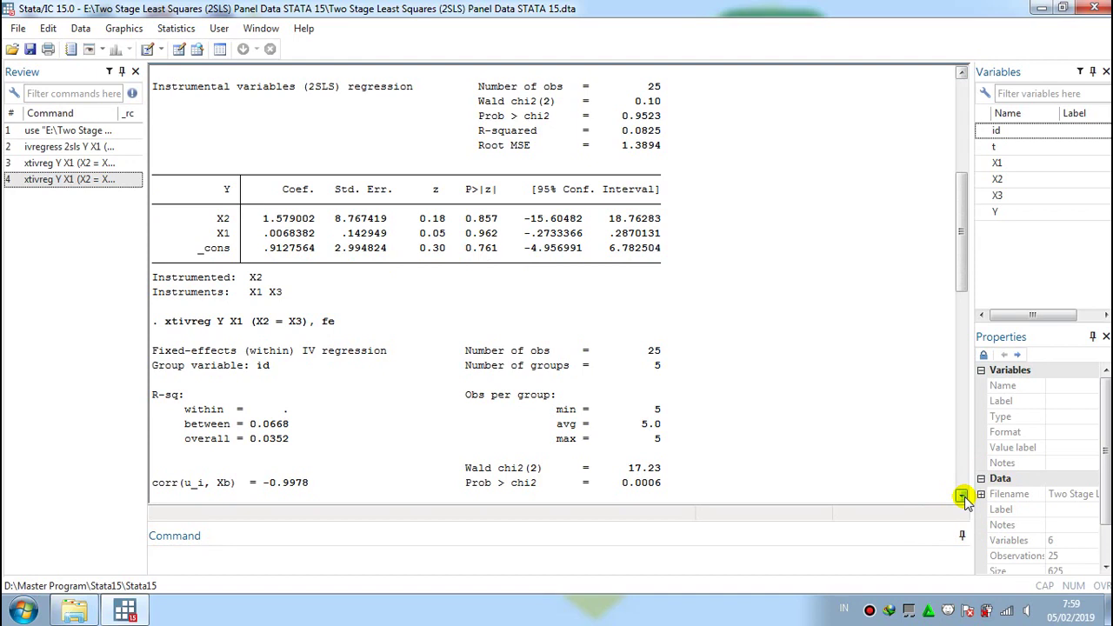
pyautogui.click(961, 496)
pyautogui.click(961, 496)
pyautogui.click(961, 495)
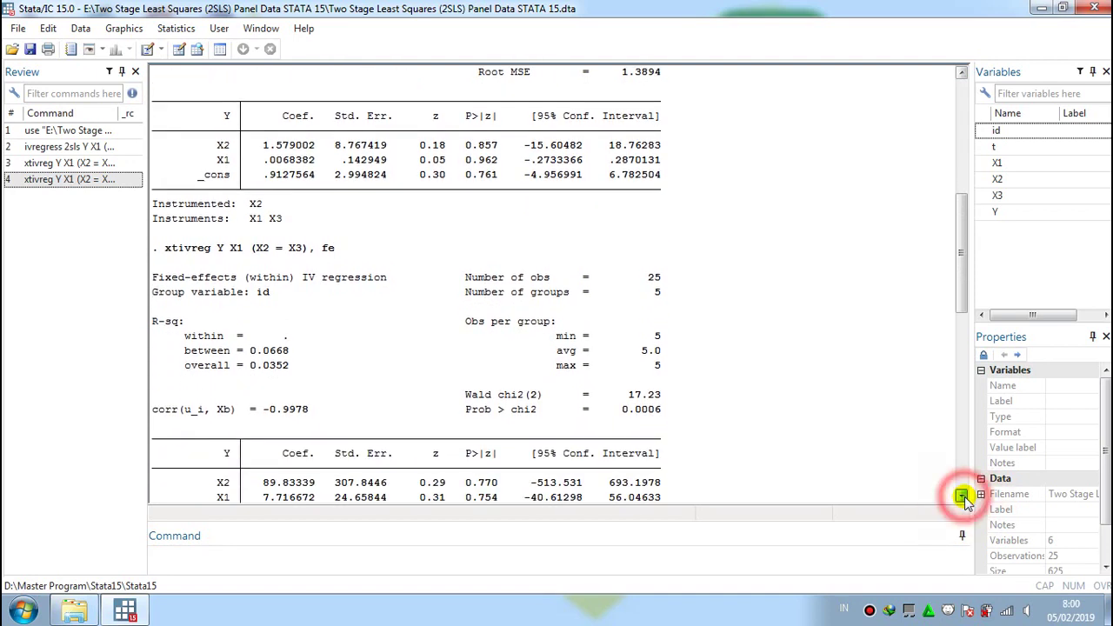
pyautogui.click(962, 495)
pyautogui.click(961, 495)
pyautogui.click(962, 495)
pyautogui.click(962, 496)
pyautogui.click(962, 495)
pyautogui.click(962, 496)
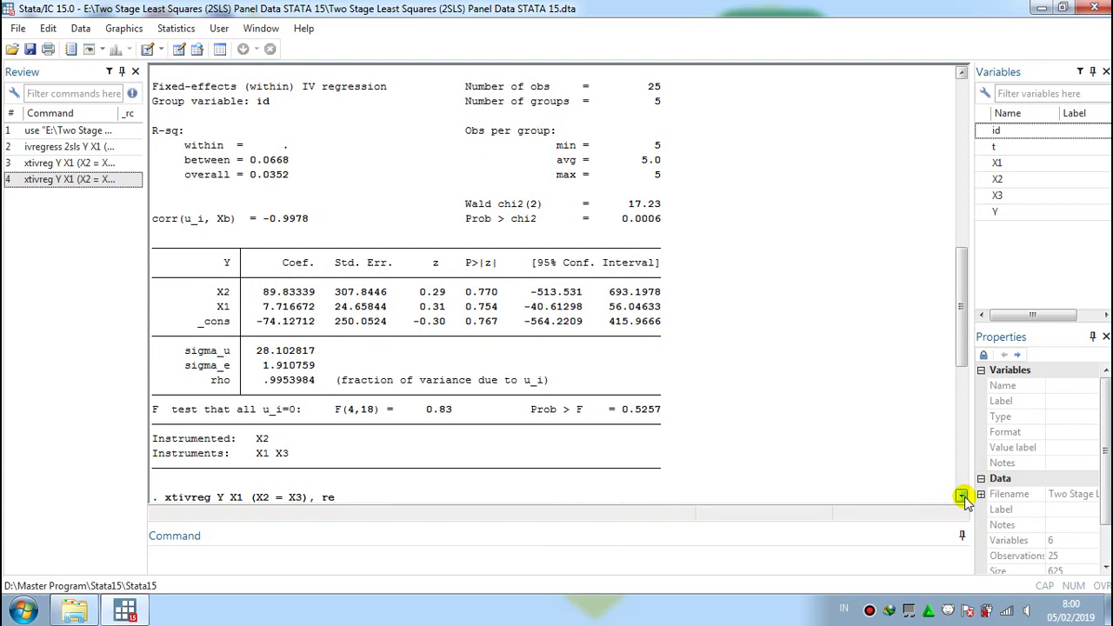
pyautogui.click(962, 496)
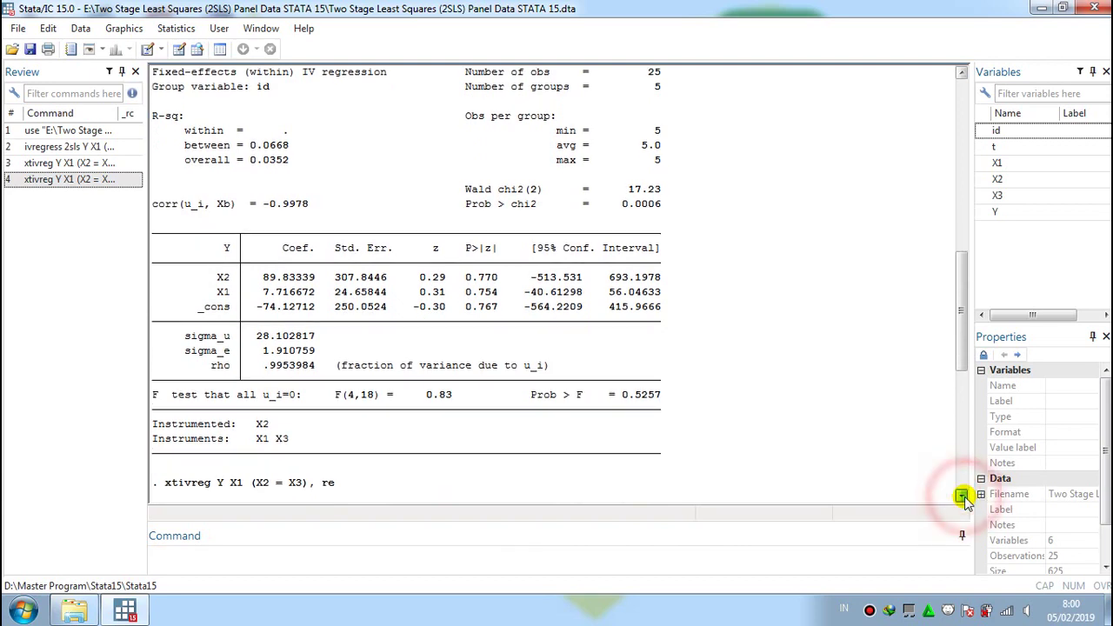
pyautogui.click(961, 495)
pyautogui.click(962, 496)
pyautogui.click(961, 495)
pyautogui.click(962, 495)
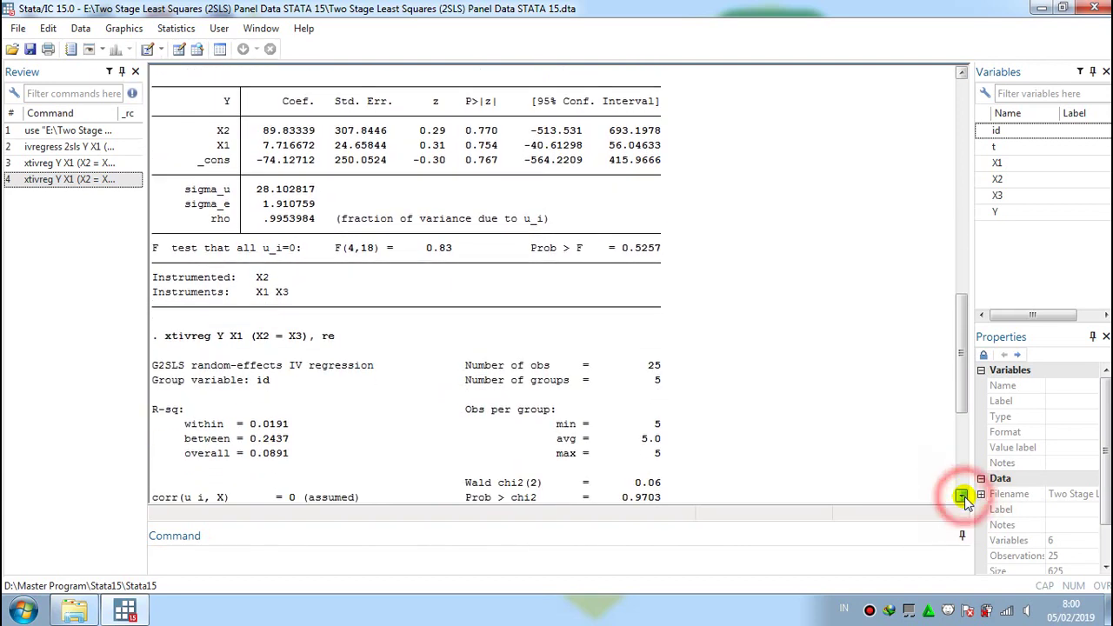
pyautogui.click(962, 495)
pyautogui.click(962, 496)
pyautogui.click(961, 496)
pyautogui.click(962, 496)
pyautogui.click(961, 496)
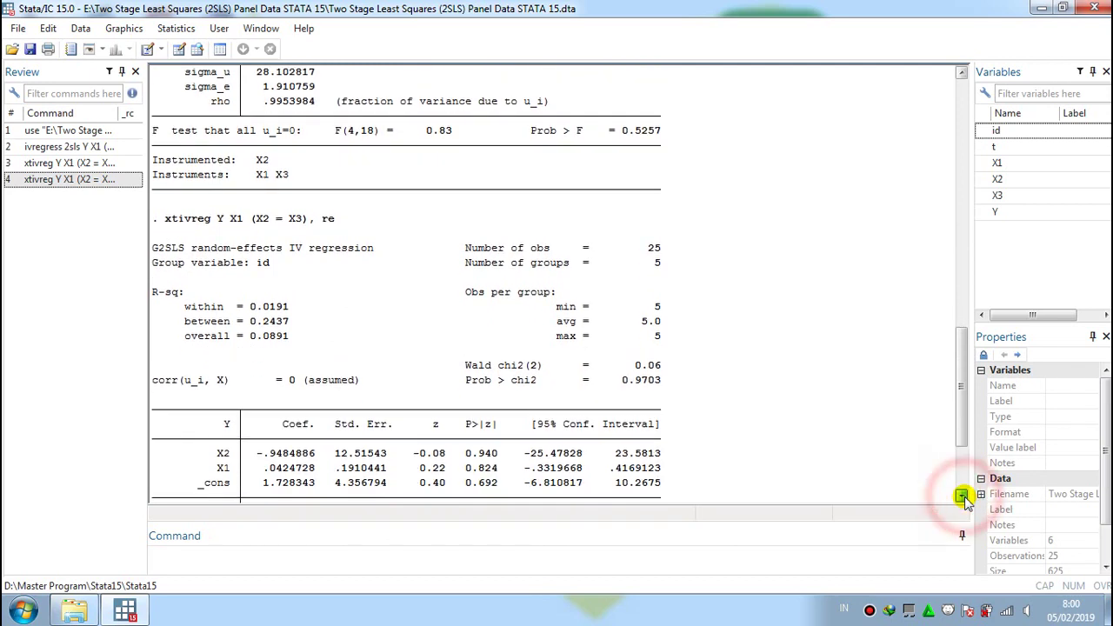
pyautogui.click(962, 495)
pyautogui.click(961, 496)
pyautogui.click(962, 495)
pyautogui.click(961, 496)
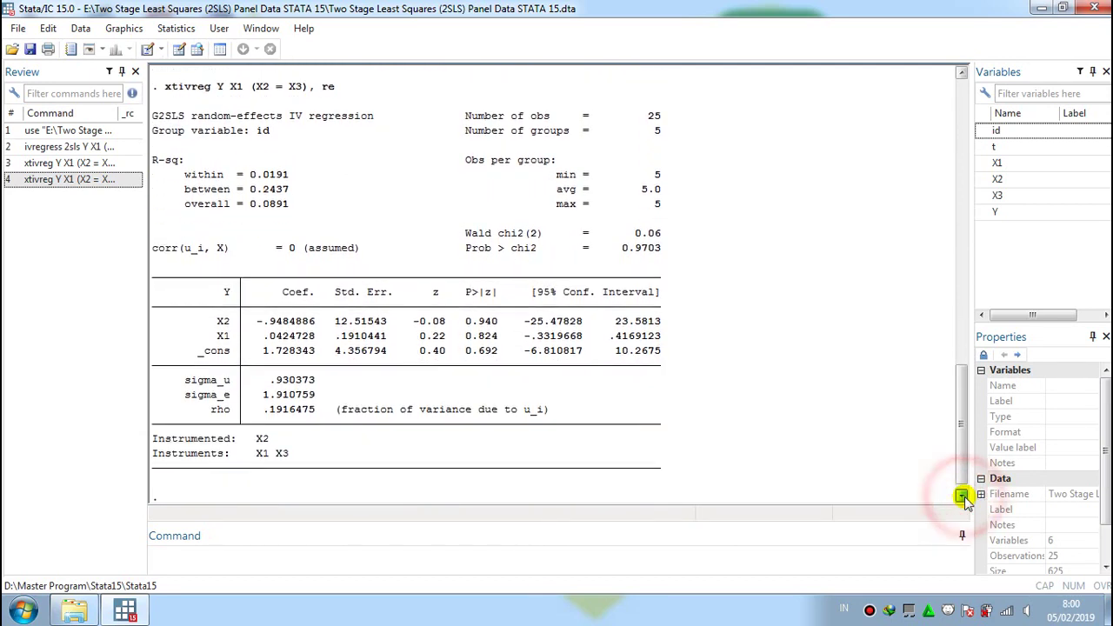
pyautogui.click(962, 496)
pyautogui.click(962, 495)
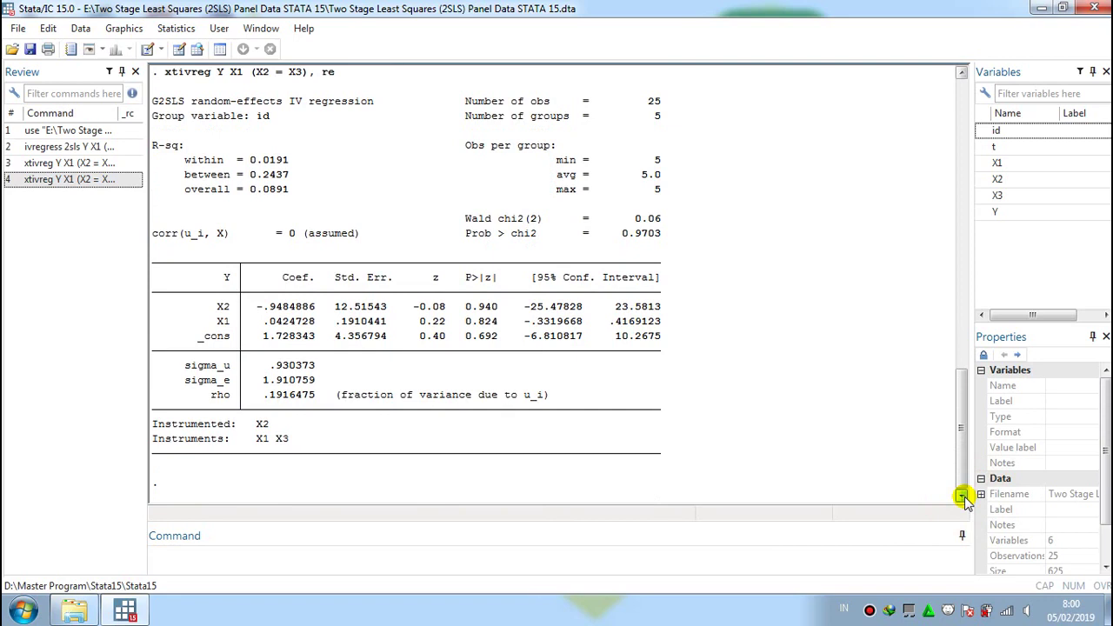
# Step: Close Stata and the Two Stage Least Squares (2SLS) Panel Data STATA 15 folder window to return to the desktop
pyautogui.click(1093, 10)
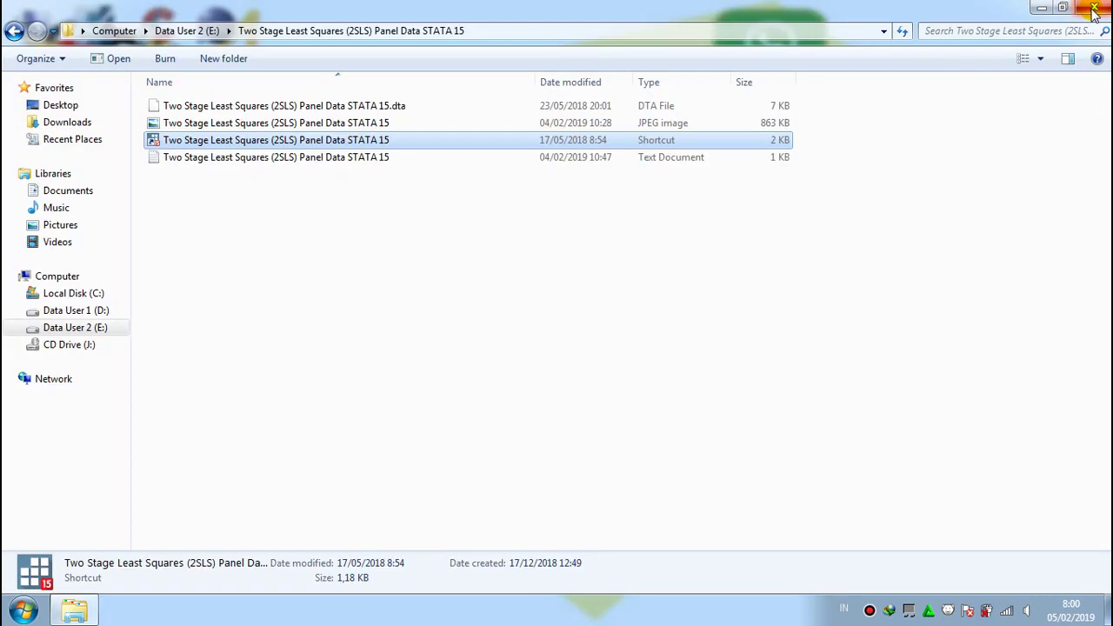
pyautogui.click(943, 247)
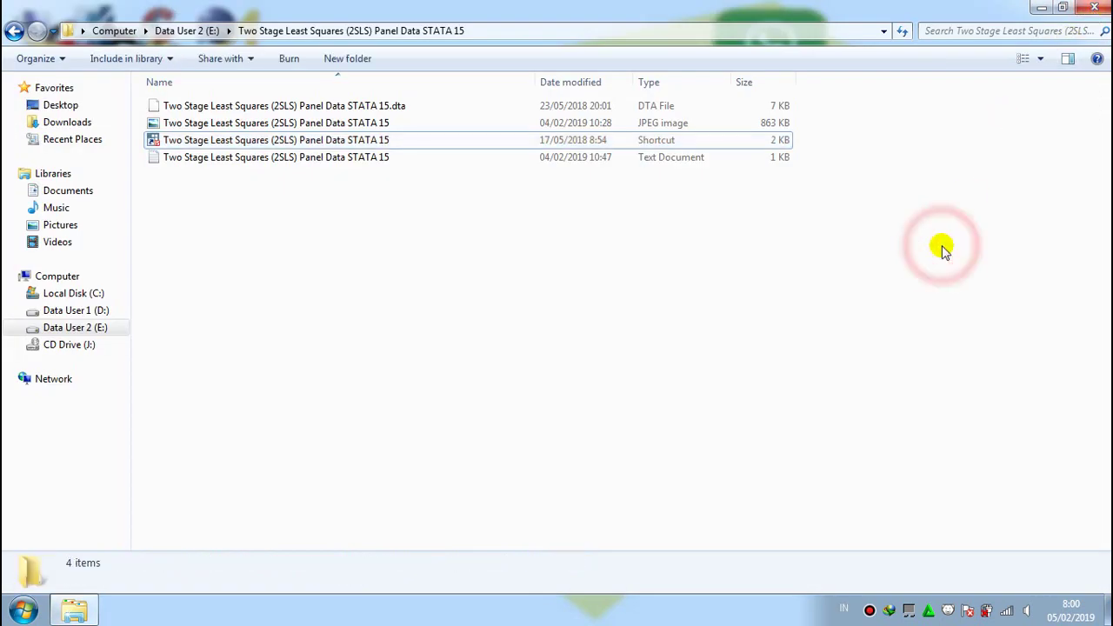
pyautogui.click(1093, 8)
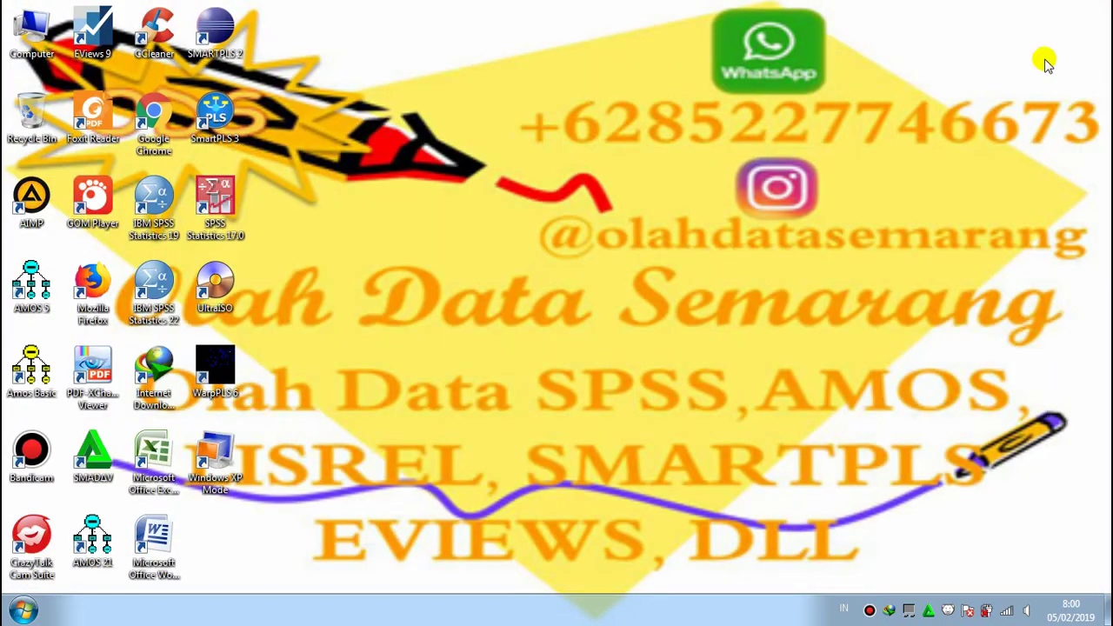